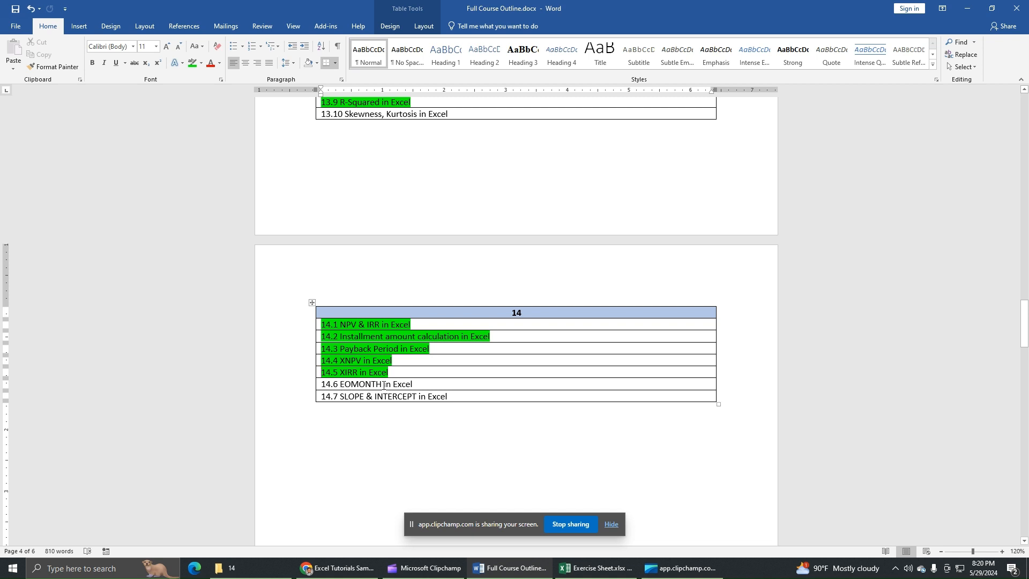
Step: Switch to the Exercise Sheet workbook in Excel and examine the dates in F14:F19 and their target-date labels in I14:I19
{"action": "left_click", "coordinate": [611, 567]}
{"action": "left_click_drag", "start_coordinate": [511, 265], "coordinate": [694, 320]}
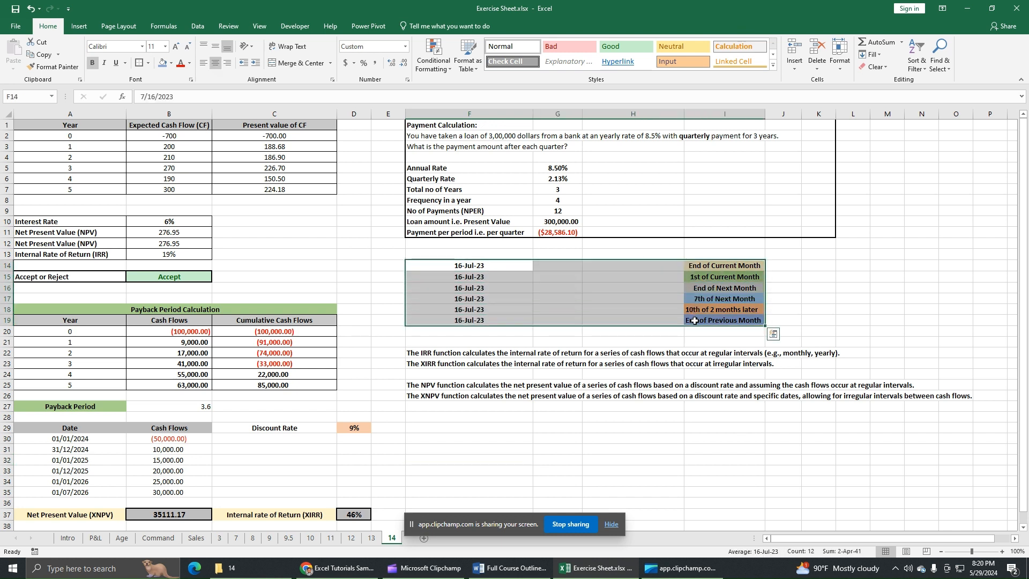
{"action": "left_click", "coordinate": [498, 269]}
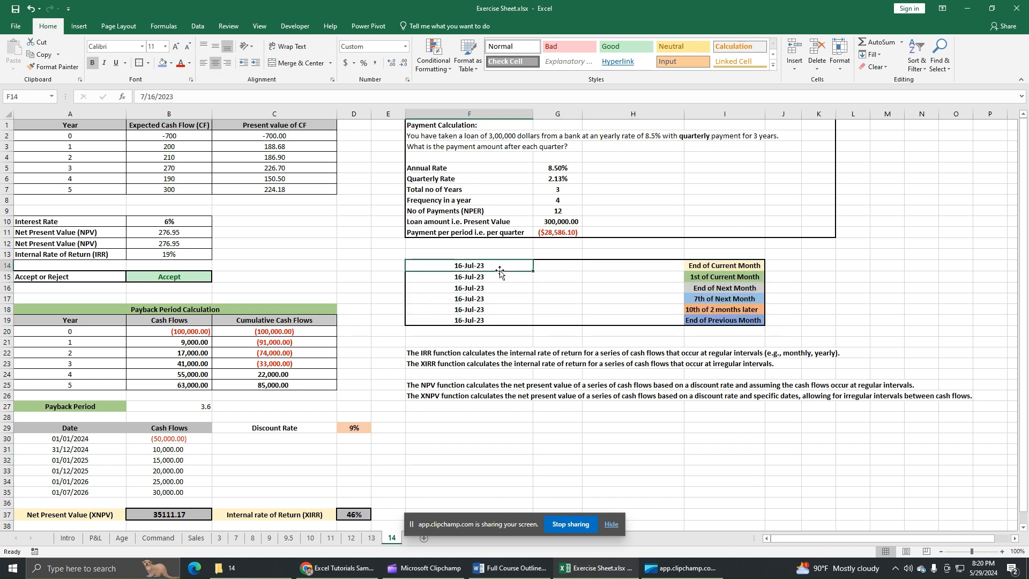
{"action": "key", "text": "Down"}
{"action": "key", "text": "Down"}
{"action": "key", "text": "Down"}
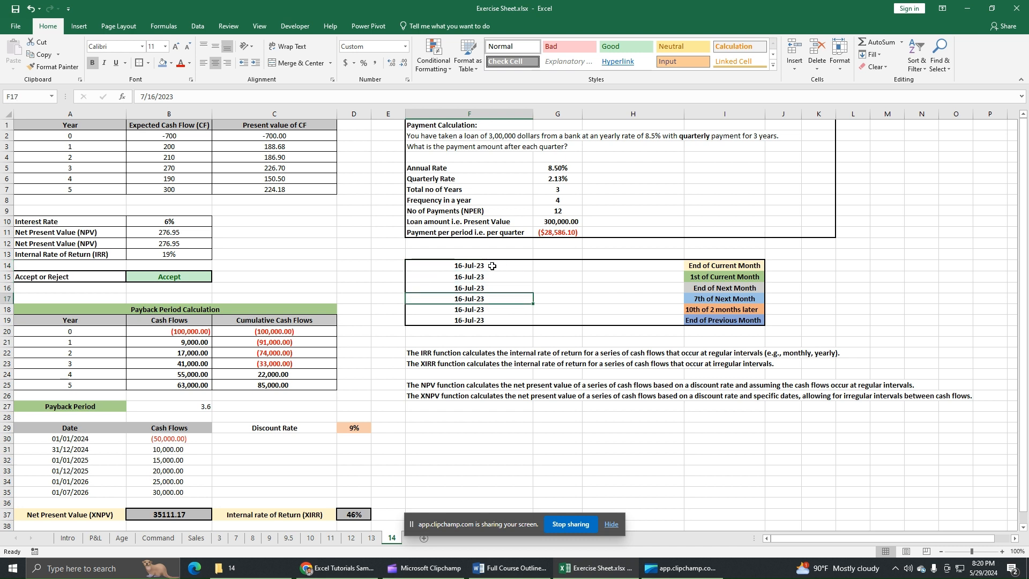
{"action": "left_click", "coordinate": [491, 275]}
{"action": "left_click", "coordinate": [488, 289]}
{"action": "left_click", "coordinate": [492, 301]}
{"action": "left_click", "coordinate": [725, 266]}
{"action": "key", "text": "shift+Down"}
{"action": "key", "text": "shift+Down"}
{"action": "key", "text": "shift+Down"}
{"action": "key", "text": "shift+Down"}
{"action": "key", "text": "shift+Down"}
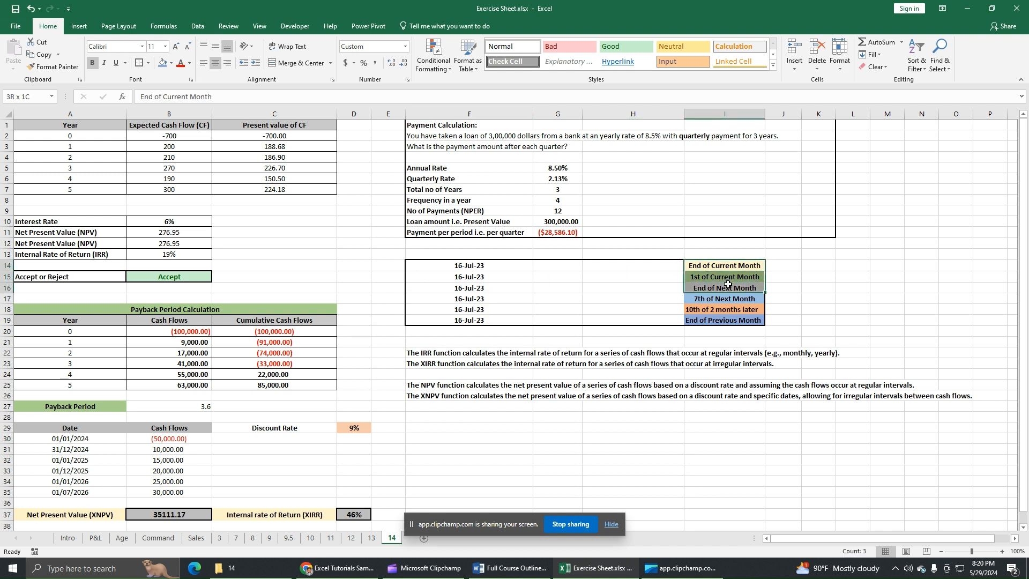
{"action": "left_click", "coordinate": [705, 263]}
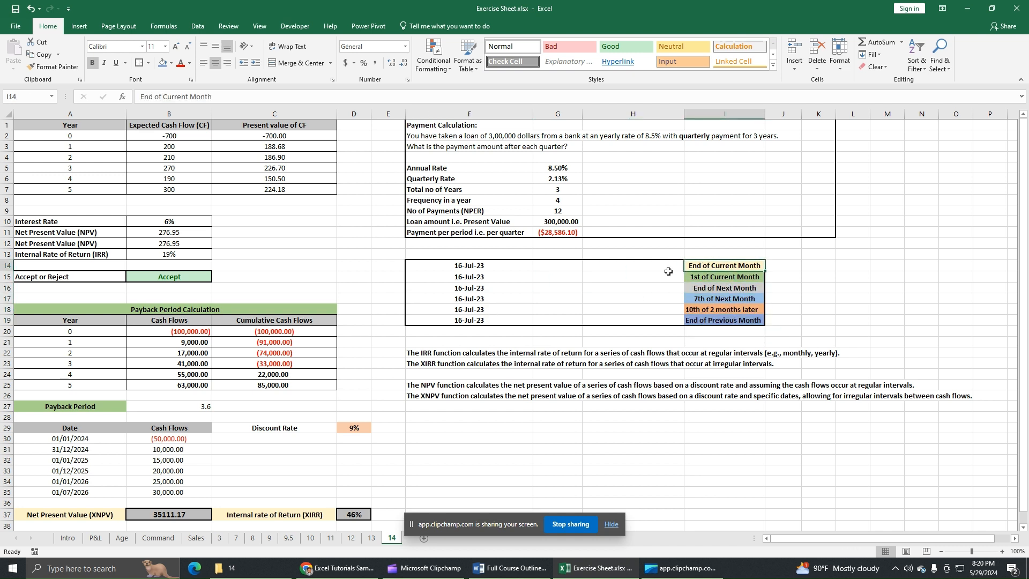
Step: Calculate the end of the current month in G14 with the formula =EOMONTH(F14,0) and check the result against the original date
{"action": "left_click", "coordinate": [551, 266]}
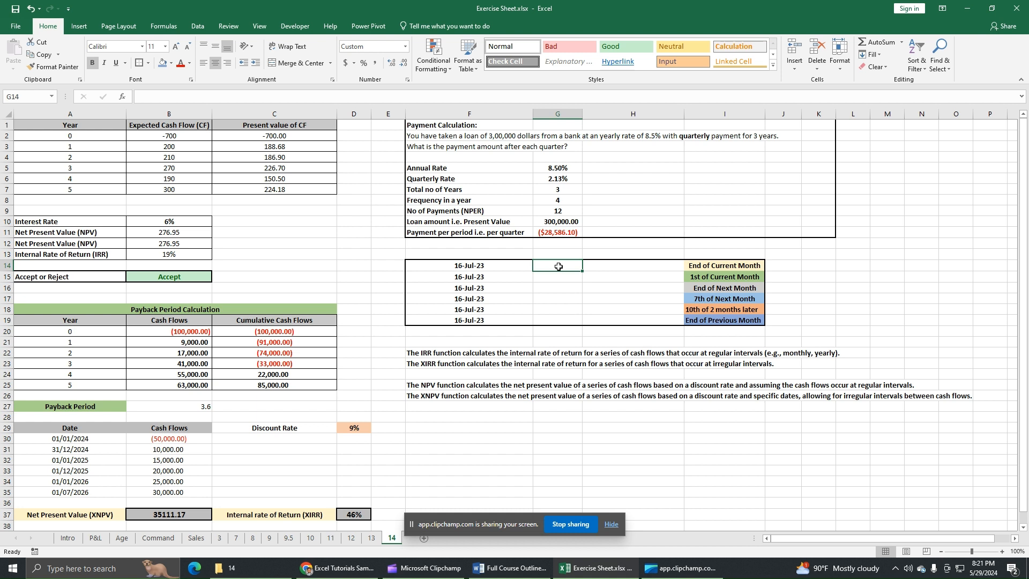
{"action": "type", "text": "="}
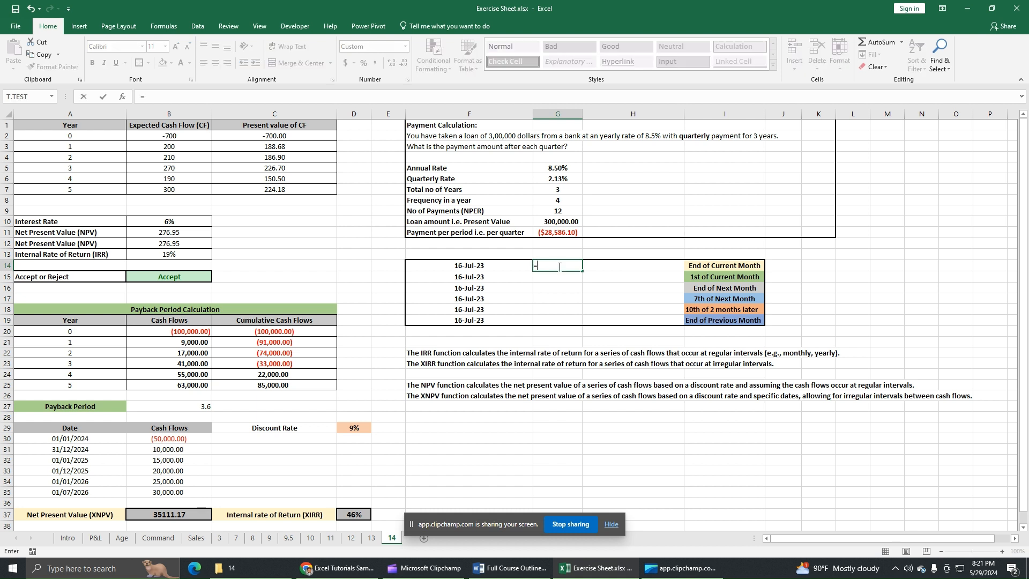
{"action": "type", "text": "EO"}
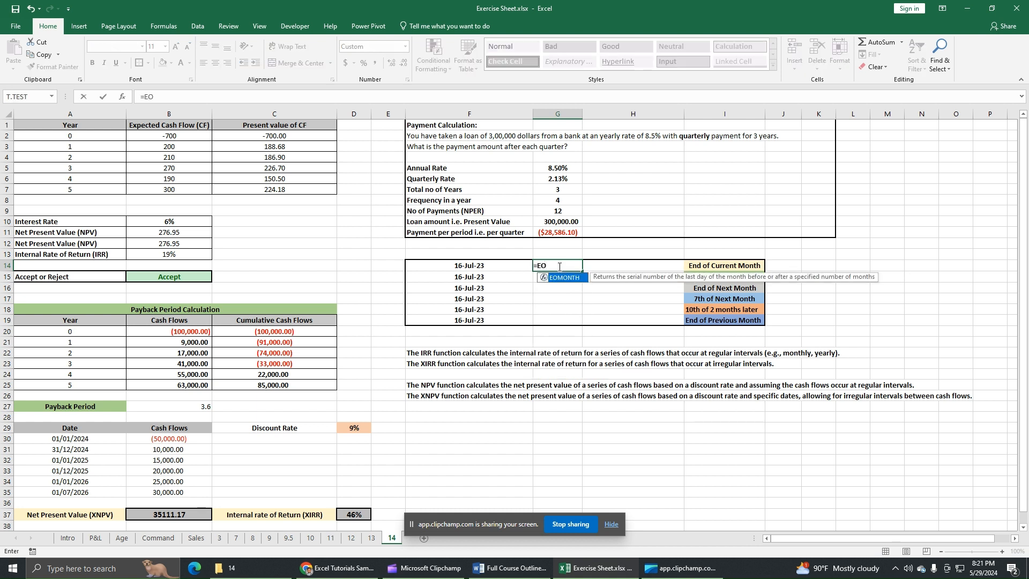
{"action": "double_click", "coordinate": [576, 279]}
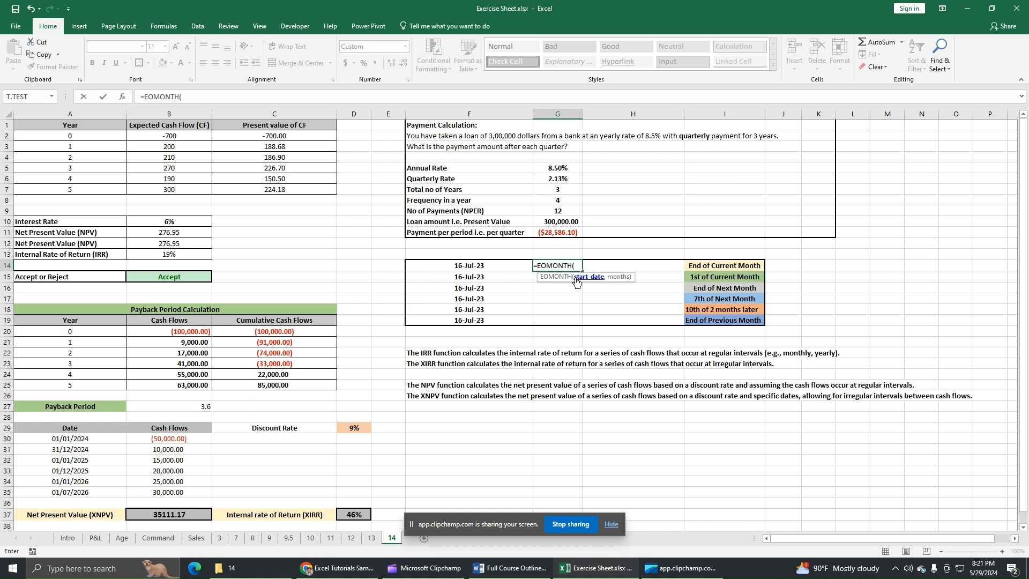
{"action": "left_click", "coordinate": [466, 265]}
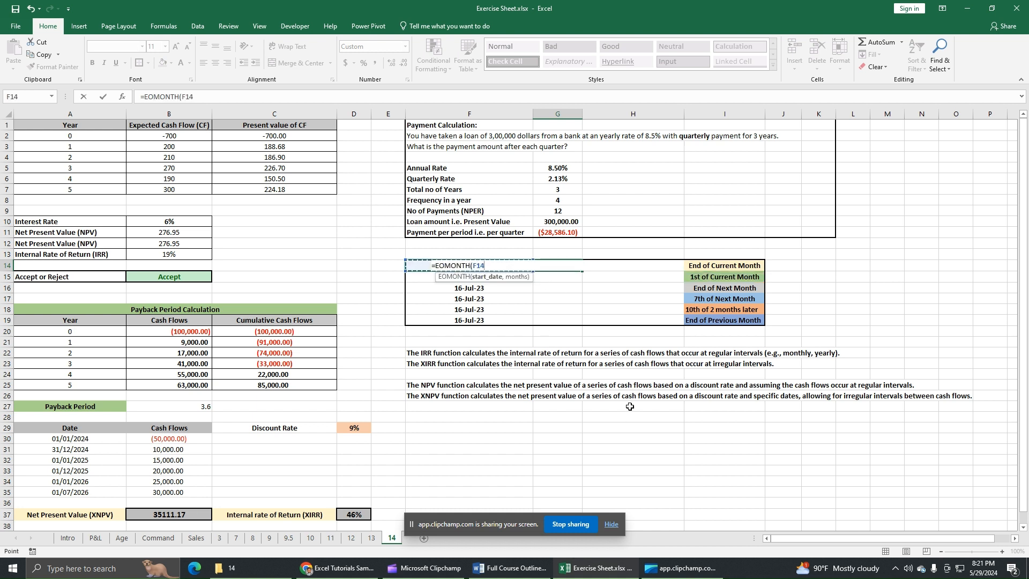
{"action": "type", "text": ","}
{"action": "type", "text": "0"}
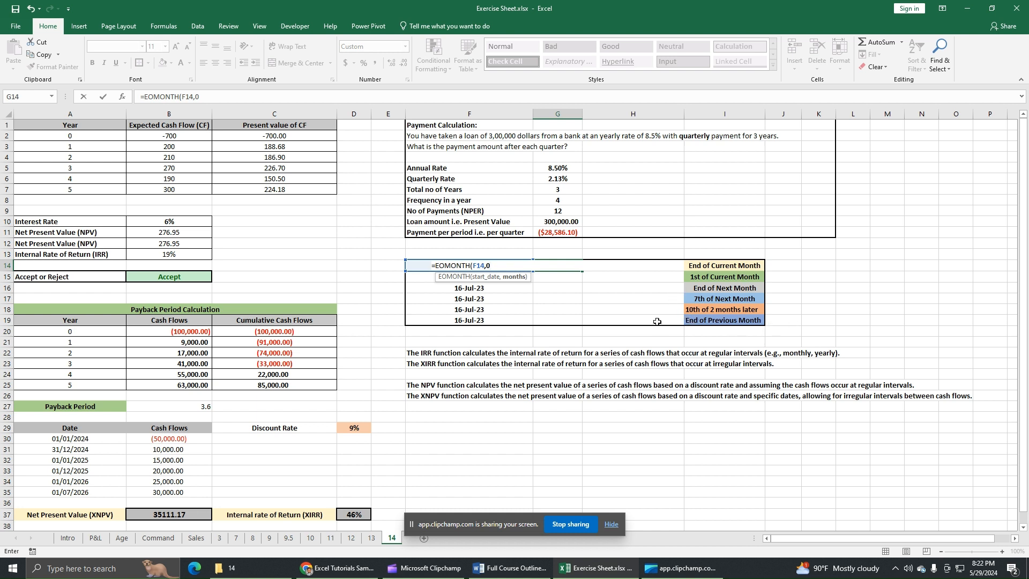
{"action": "type", "text": ")"}
{"action": "key", "text": "Return"}
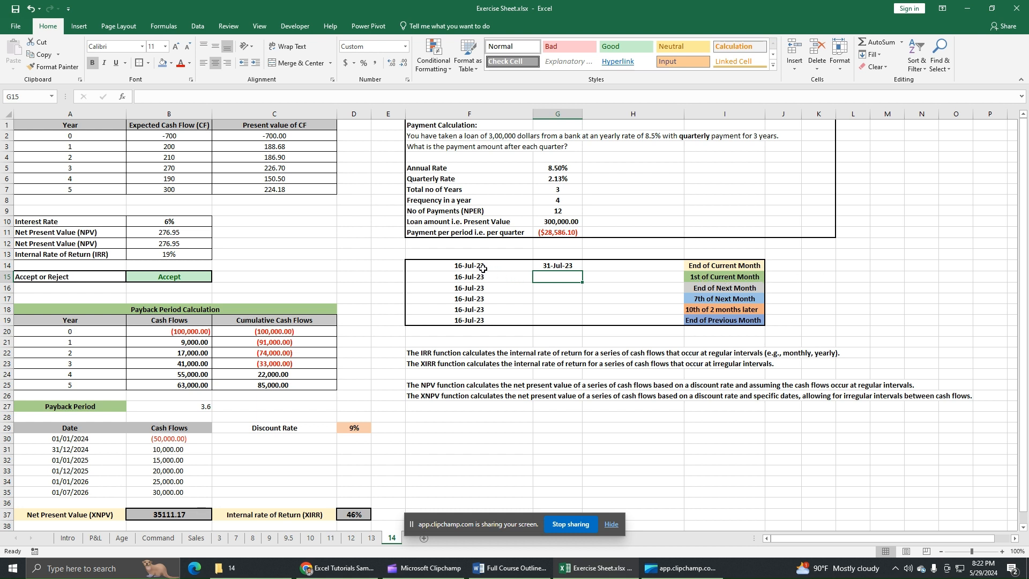
{"action": "left_click", "coordinate": [483, 267]}
{"action": "left_click", "coordinate": [568, 268]}
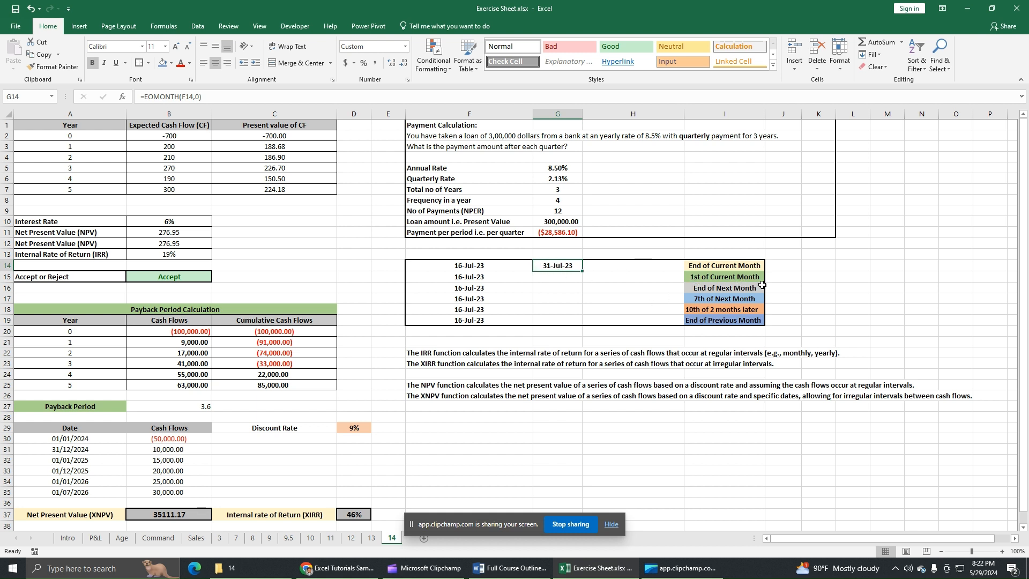
Step: Enter the formula =EOMONTH(F15,0) in G15 for the "1st of Current Month" row
{"action": "left_click", "coordinate": [545, 280]}
{"action": "type", "text": "="}
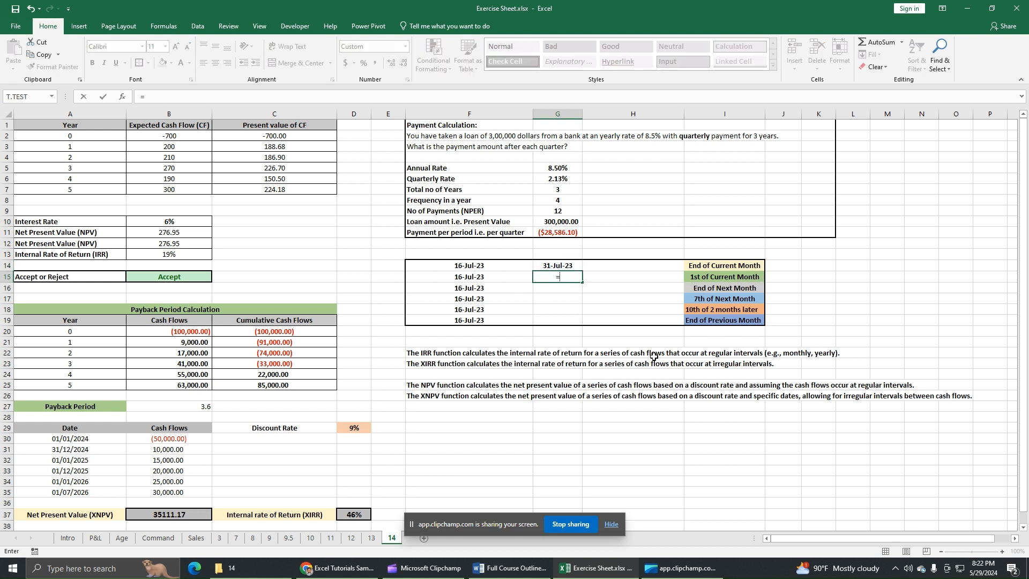
{"action": "type", "text": "EO"}
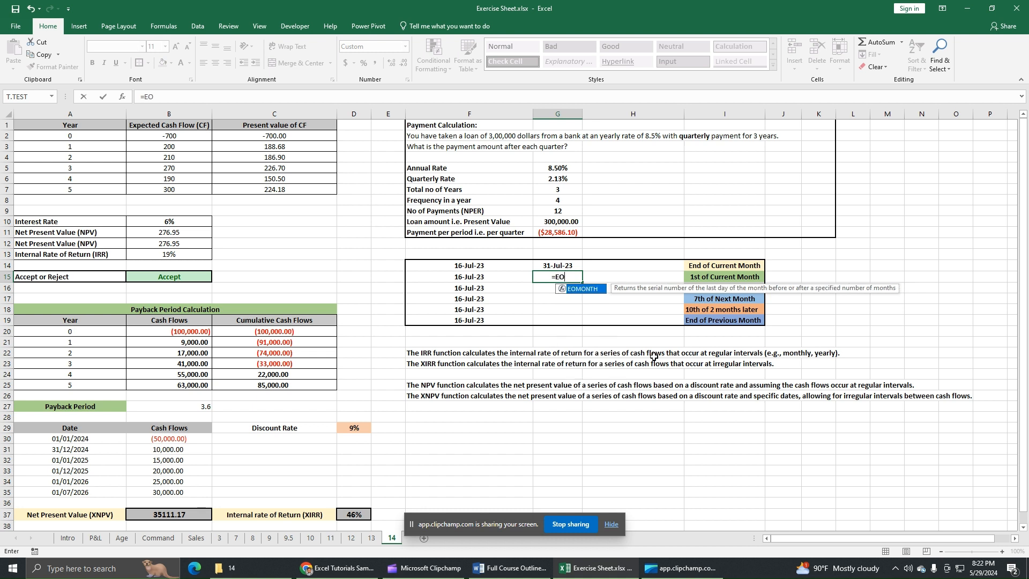
{"action": "double_click", "coordinate": [577, 289]}
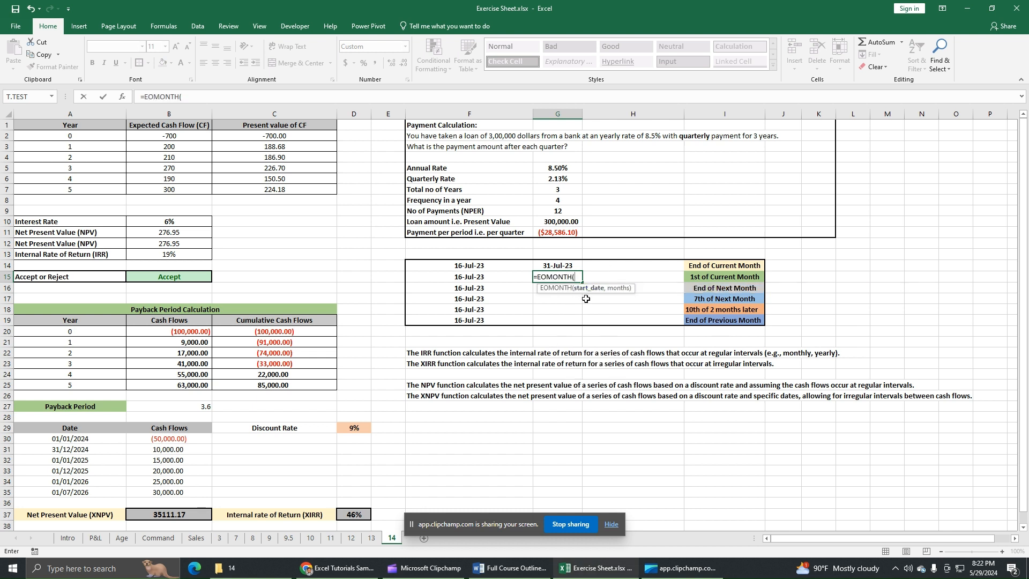
{"action": "left_click", "coordinate": [484, 278]}
{"action": "type", "text": ","}
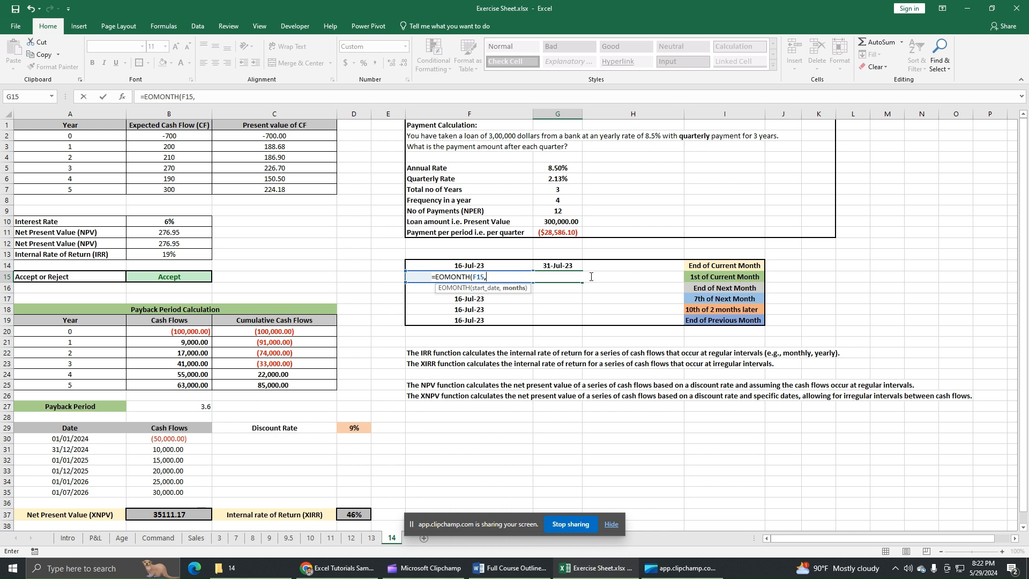
{"action": "type", "text": "0)"}
{"action": "key", "text": "Return"}
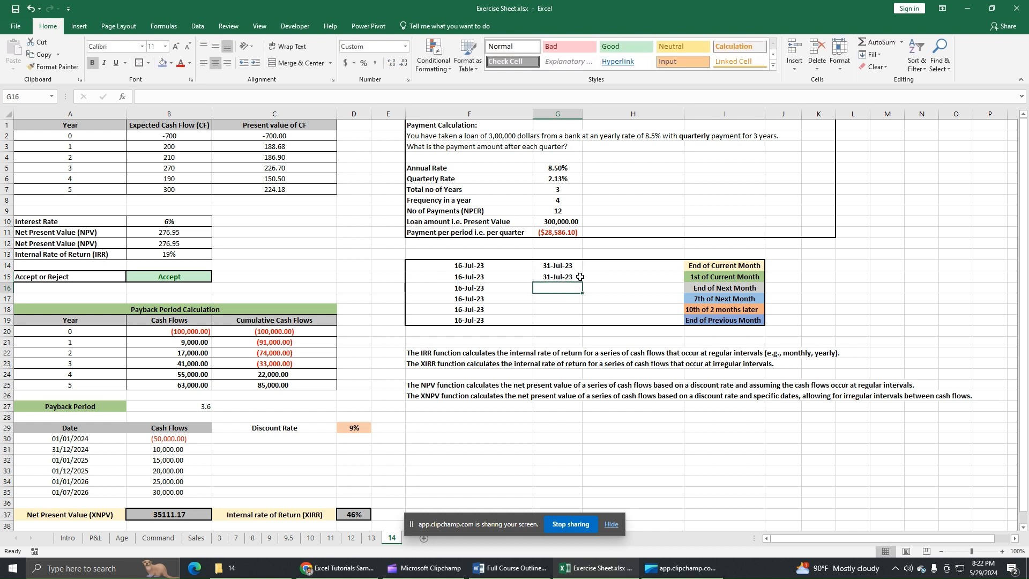
Step: Extend the G15 formula to =EOMONTH(F15,0)-30 so it returns the first day of the current month
{"action": "left_click", "coordinate": [580, 277]}
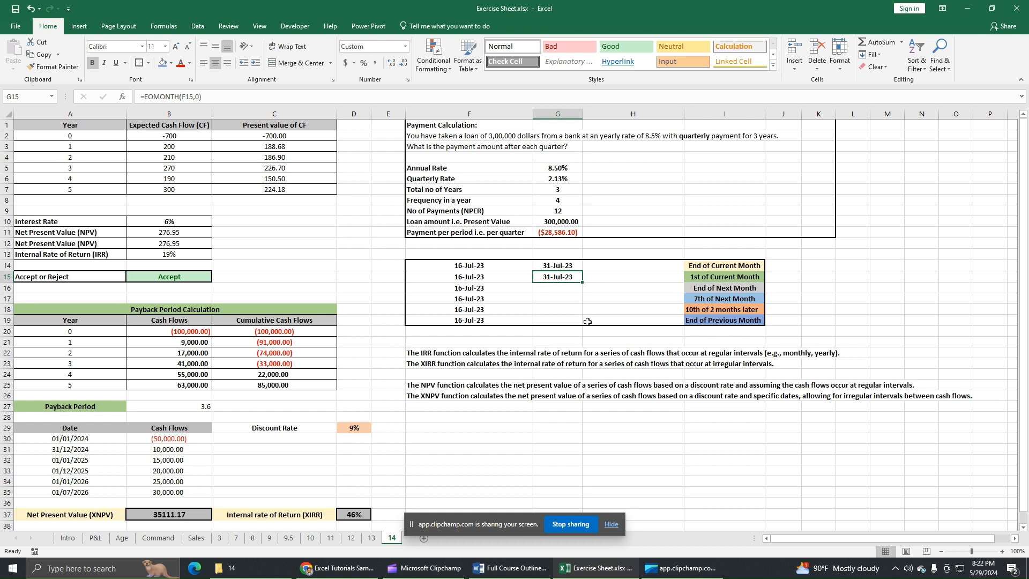
{"action": "left_click", "coordinate": [219, 97]}
{"action": "type", "text": "-"}
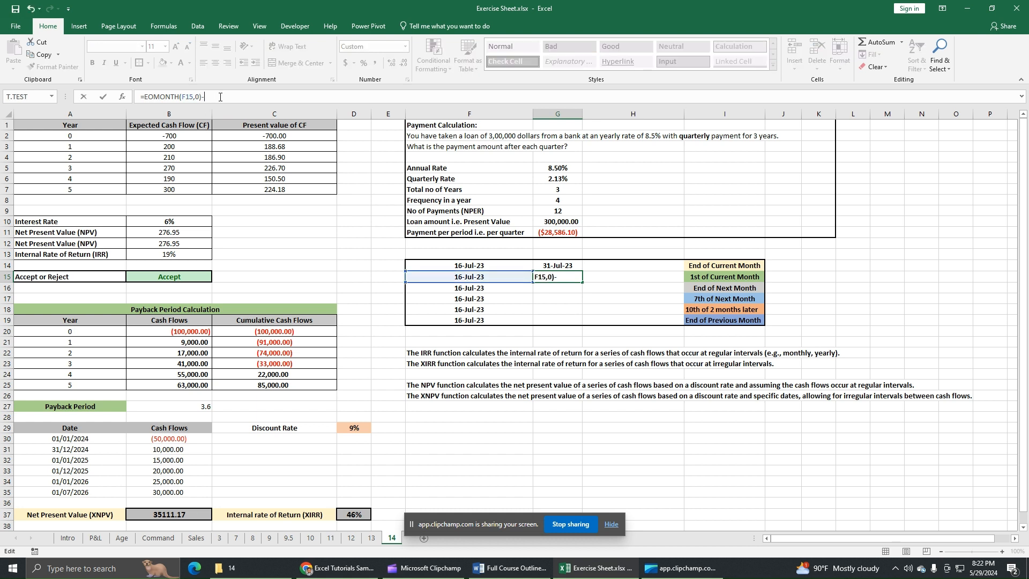
{"action": "type", "text": "30"}
{"action": "key", "text": "Return"}
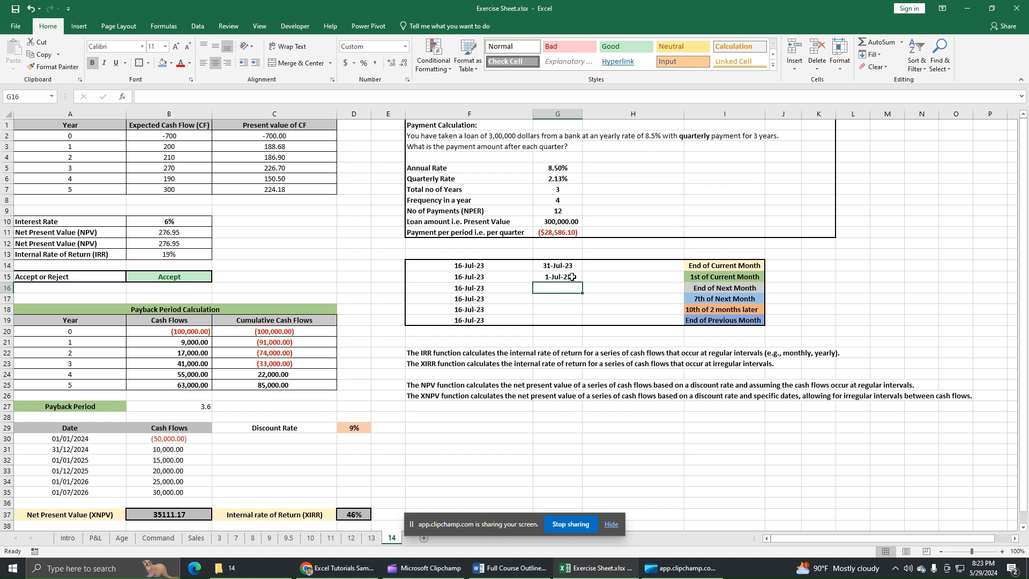
{"action": "left_click", "coordinate": [569, 277]}
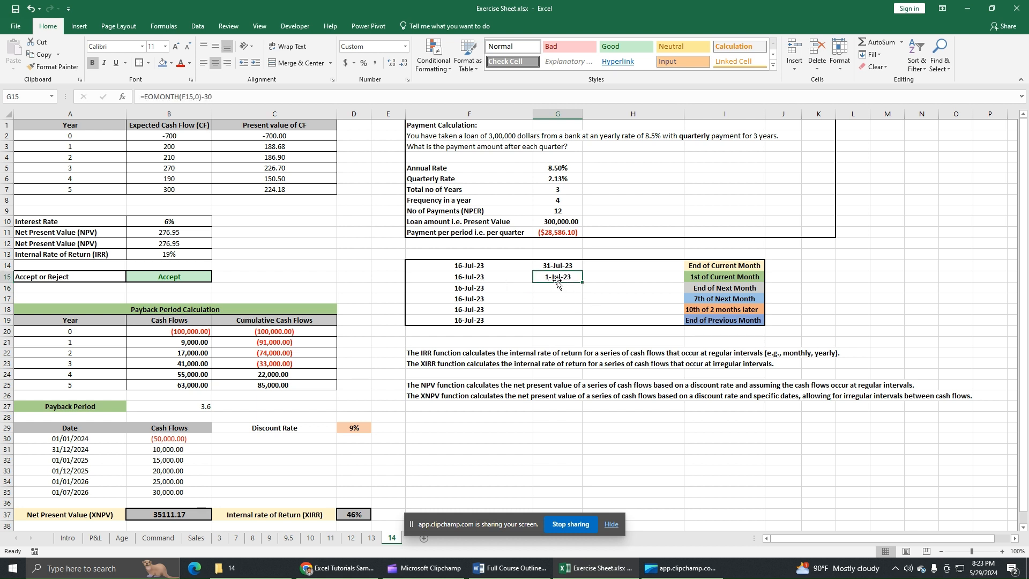
Step: Calculate the end of the next month in G16 with the formula =EOMONTH(F16,1)
{"action": "left_click", "coordinate": [572, 289]}
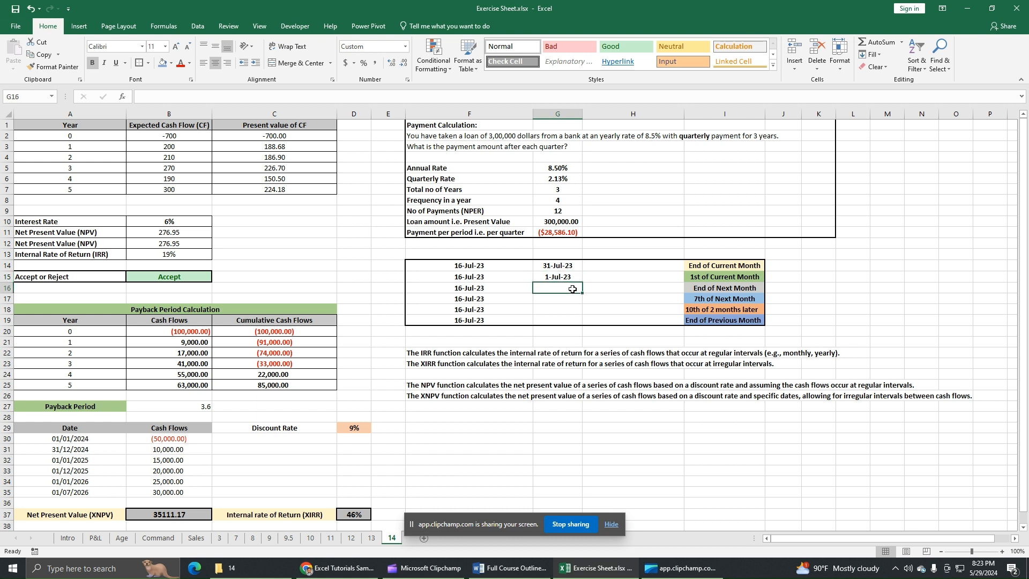
{"action": "type", "text": "="}
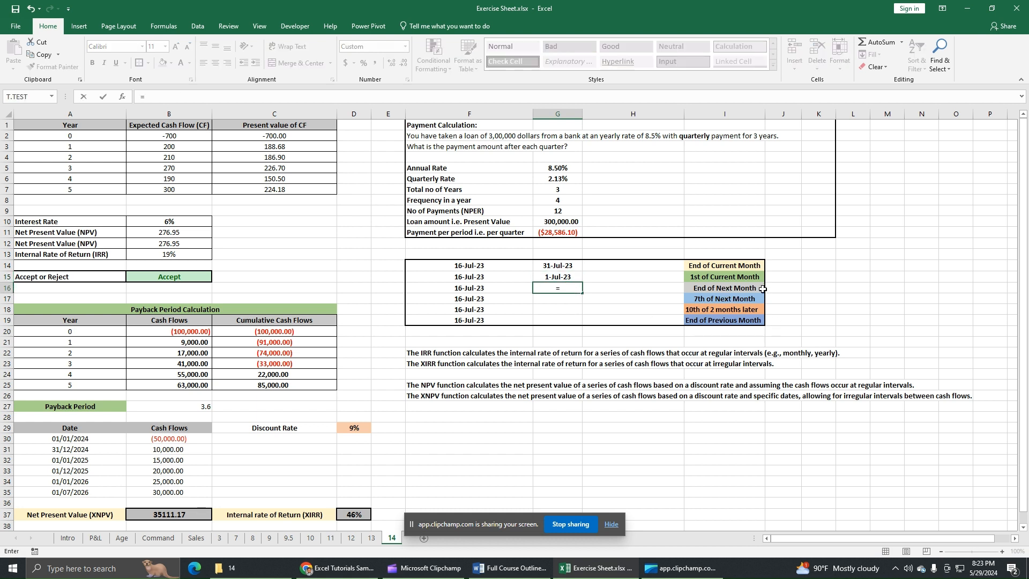
{"action": "type", "text": "eo"}
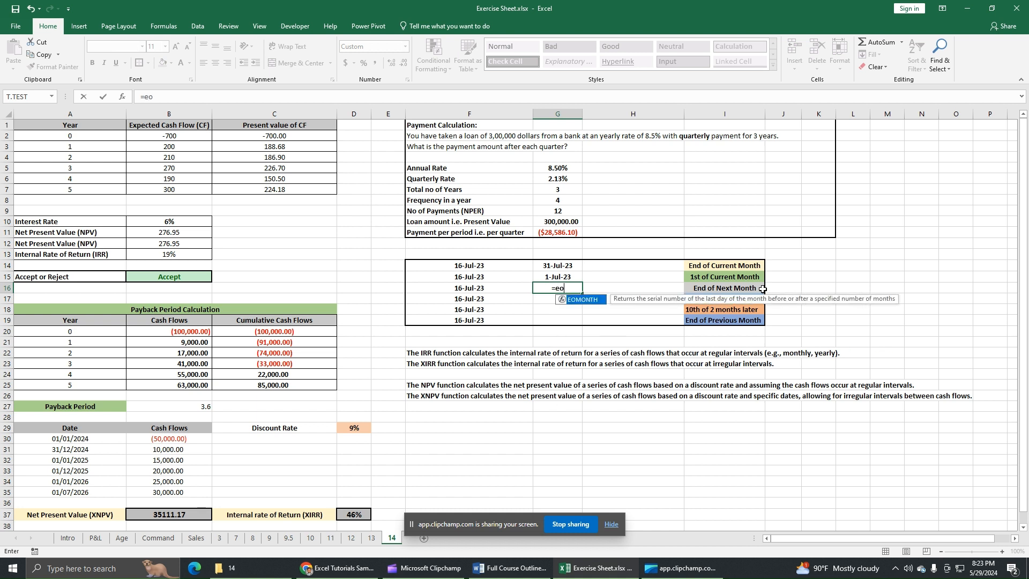
{"action": "double_click", "coordinate": [597, 303]}
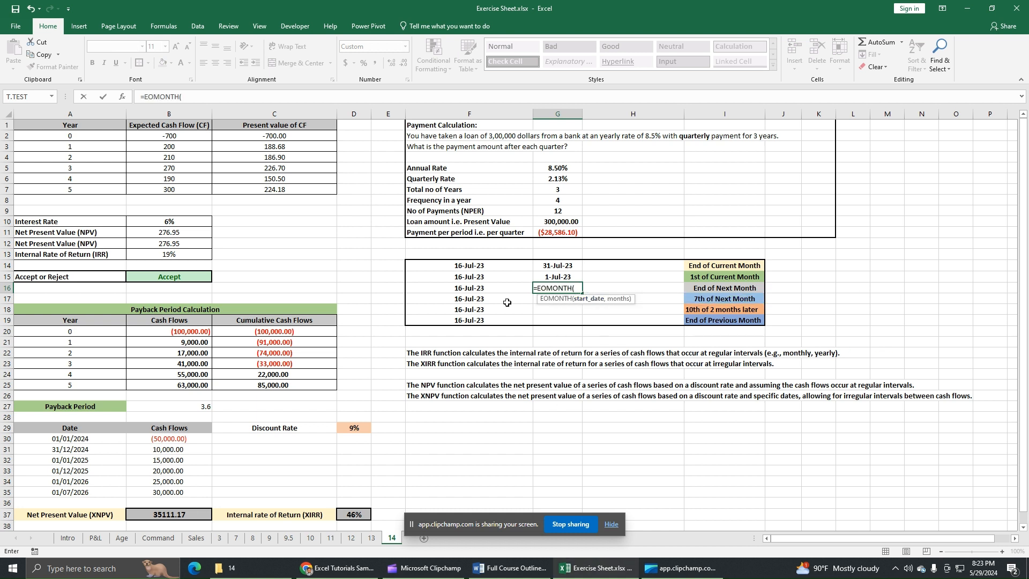
{"action": "left_click", "coordinate": [470, 288]}
{"action": "type", "text": ",1"}
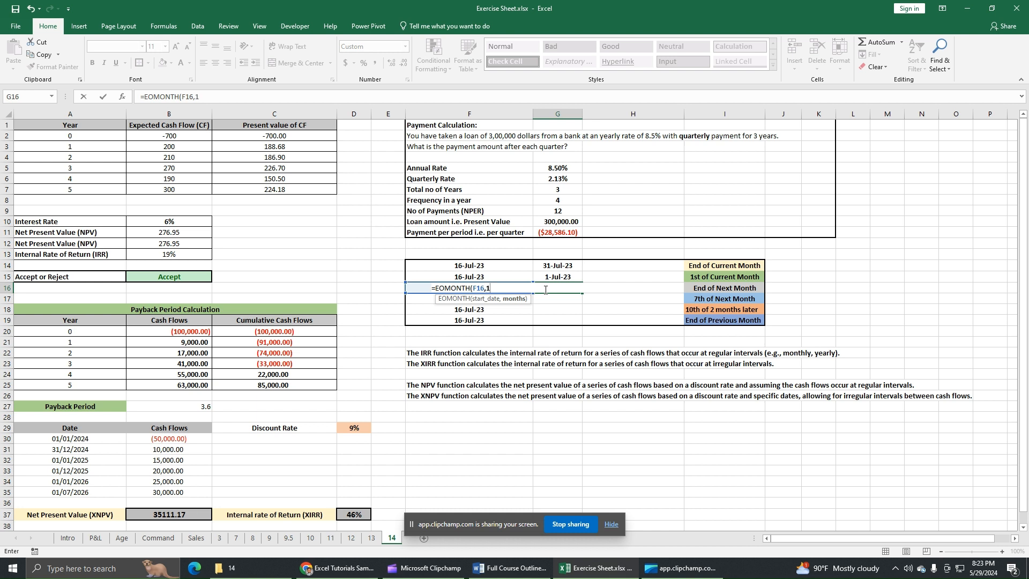
{"action": "key", "text": "Return"}
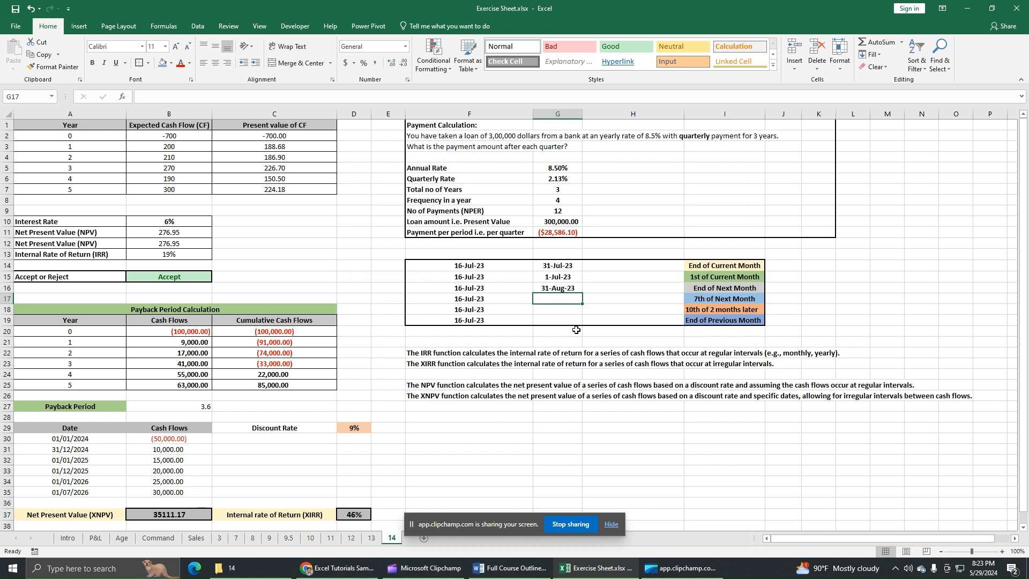
{"action": "left_click", "coordinate": [563, 288]}
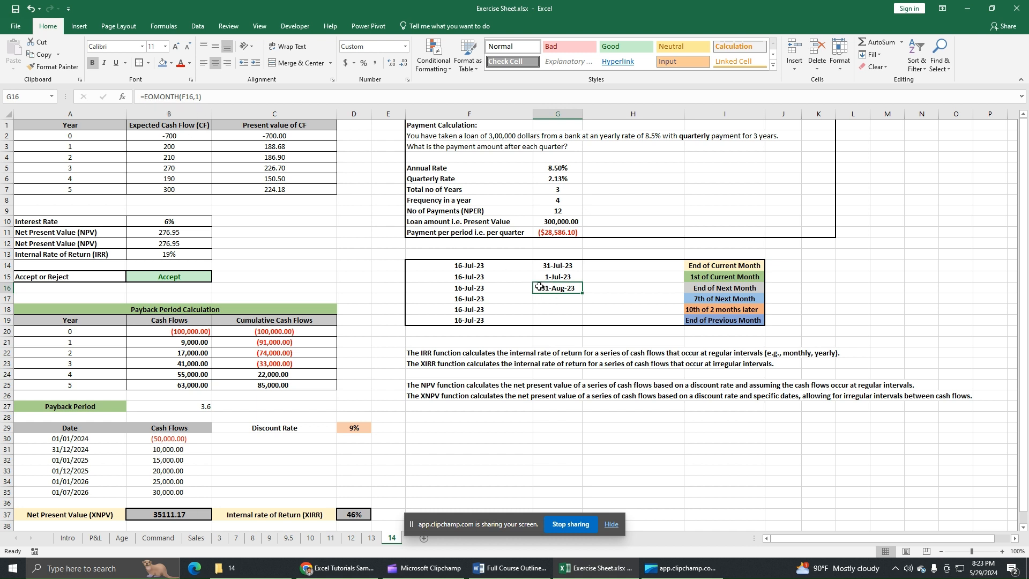
Step: Enter the formula =EOMONTH(F17,1) in G17 for the "7th of Next Month" row
{"action": "left_click", "coordinate": [575, 299]}
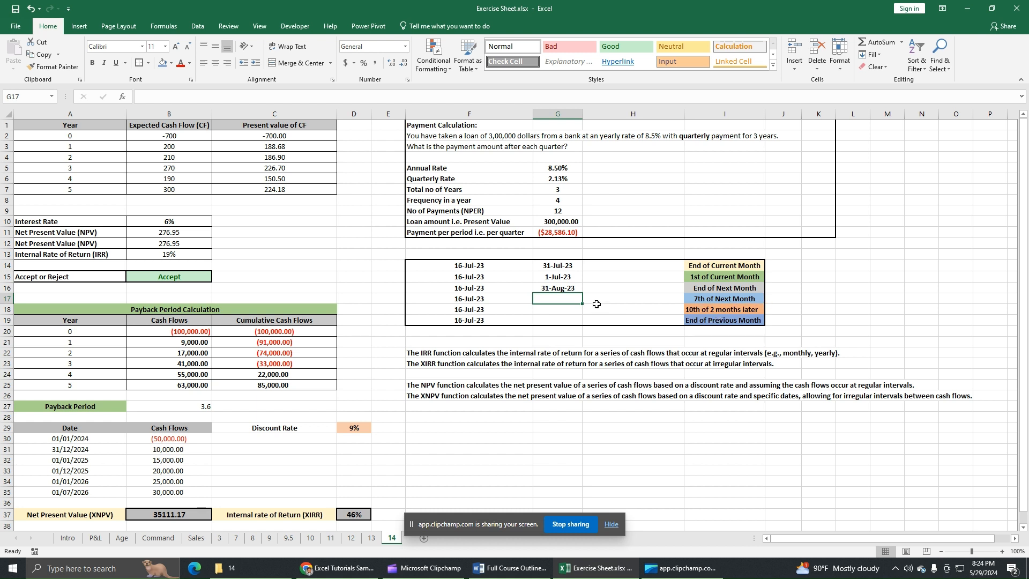
{"action": "type", "text": "=eo"}
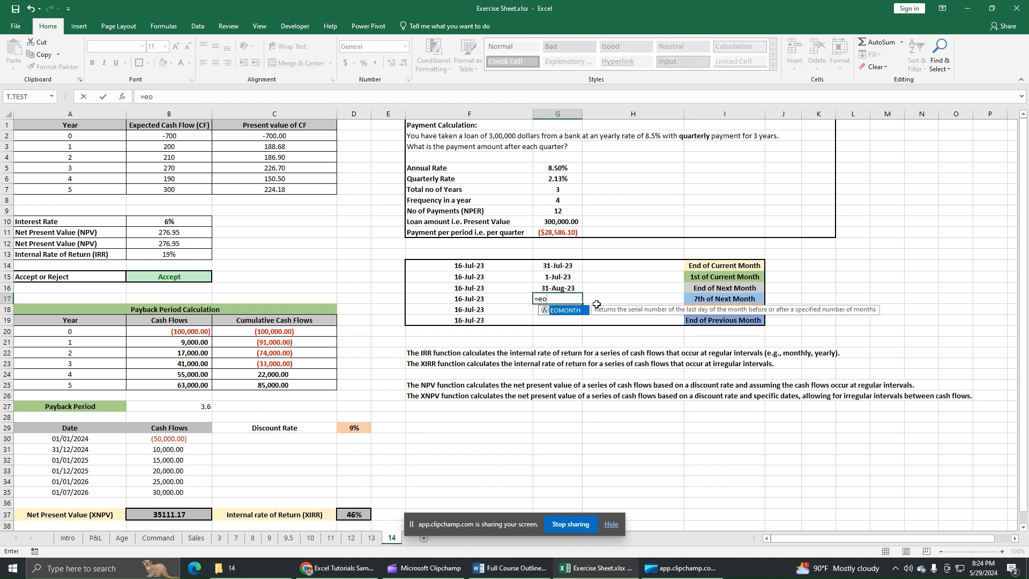
{"action": "double_click", "coordinate": [564, 310]}
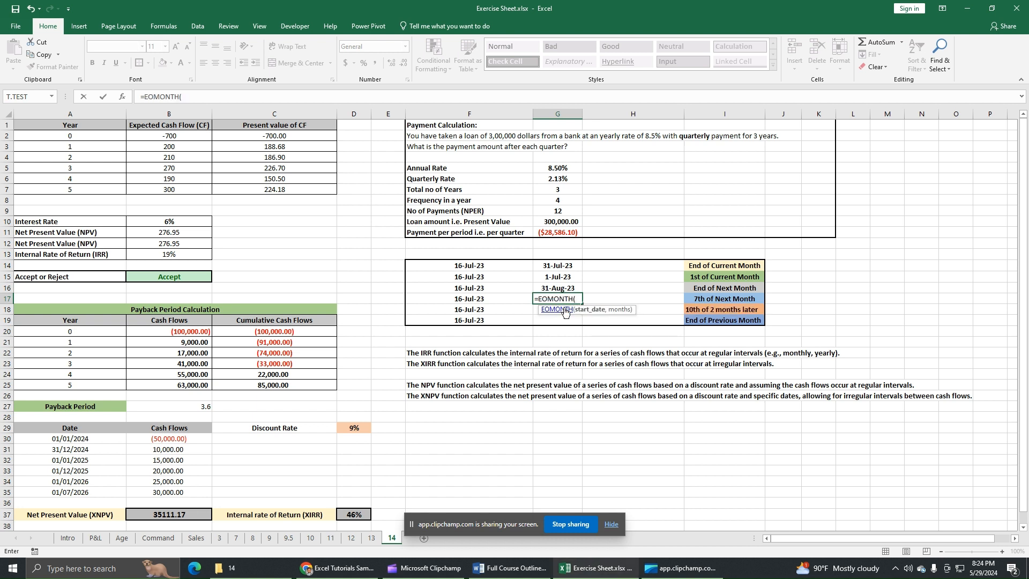
{"action": "left_click", "coordinate": [498, 300]}
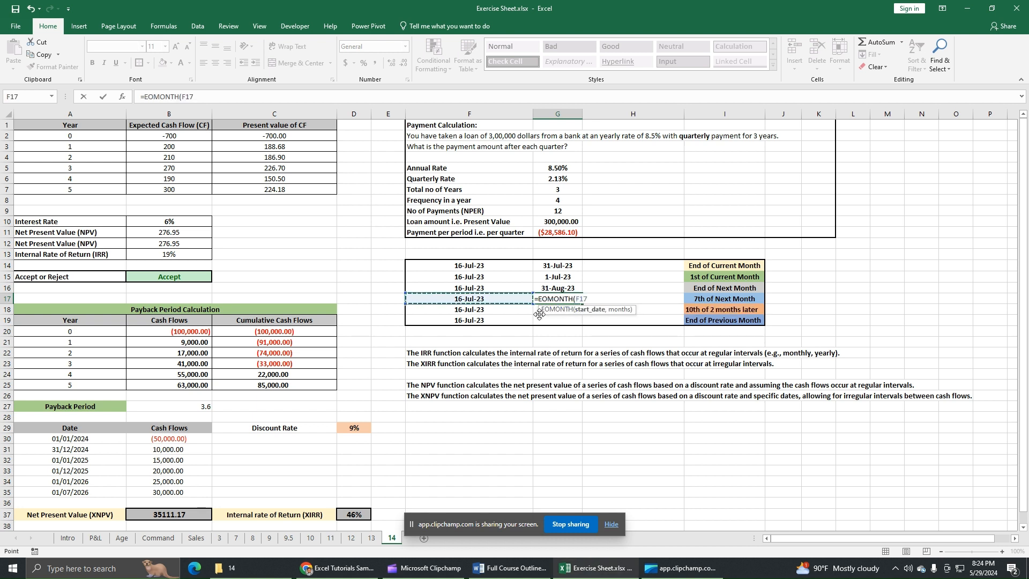
{"action": "type", "text": ",1"}
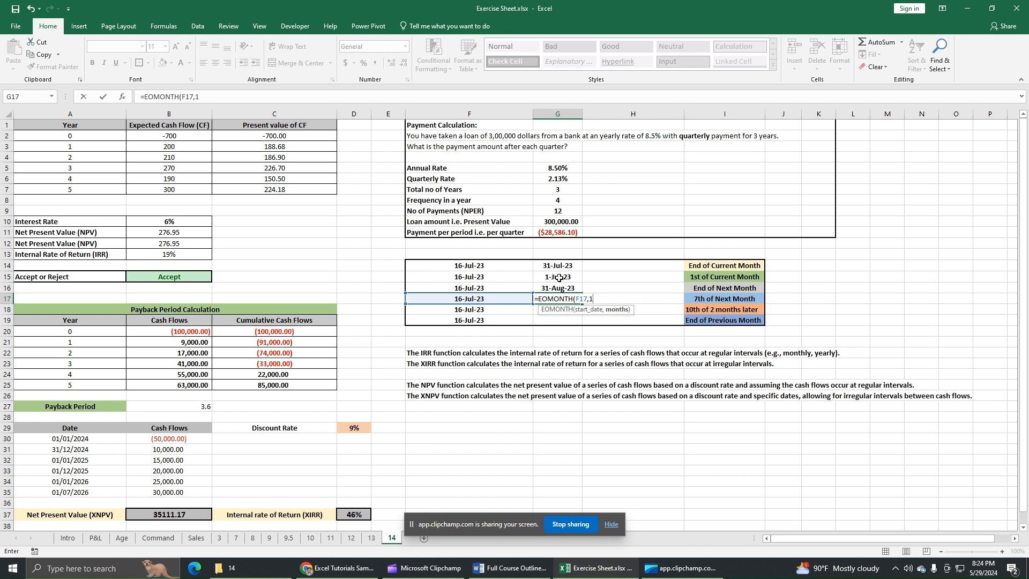
{"action": "key", "text": "Return"}
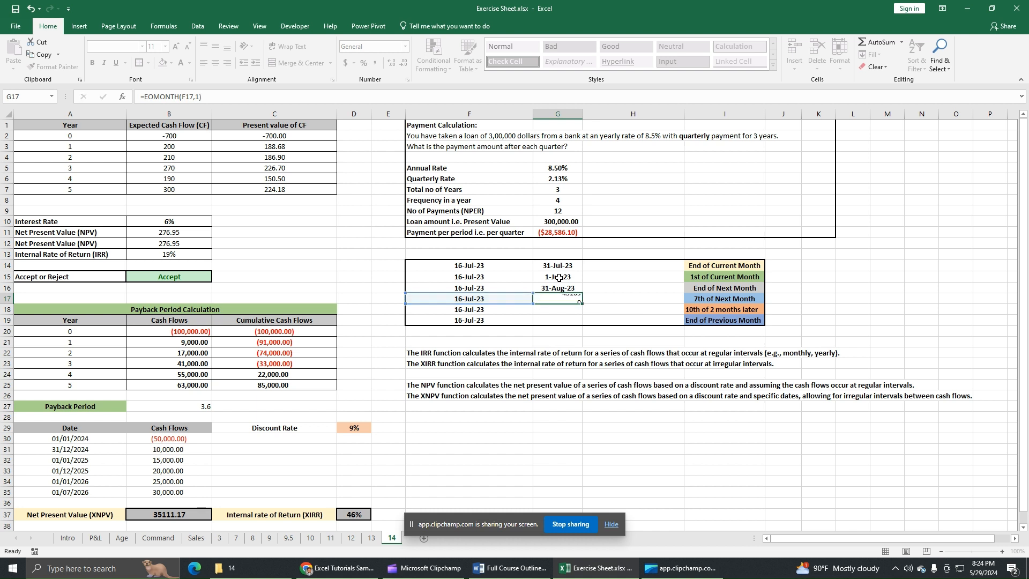
Step: Format the G17 result as a short date
{"action": "left_click", "coordinate": [566, 299]}
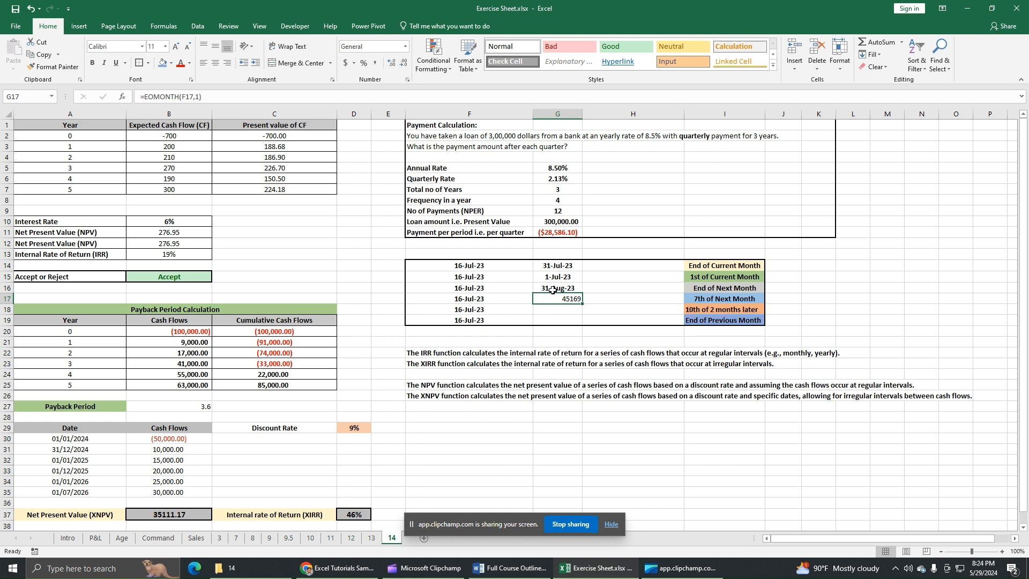
{"action": "left_click", "coordinate": [406, 48]}
{"action": "left_click", "coordinate": [379, 161]}
Step: Copy the date formatting of G16 onto cells G17:G19 with Format Painter
{"action": "left_click", "coordinate": [569, 290]}
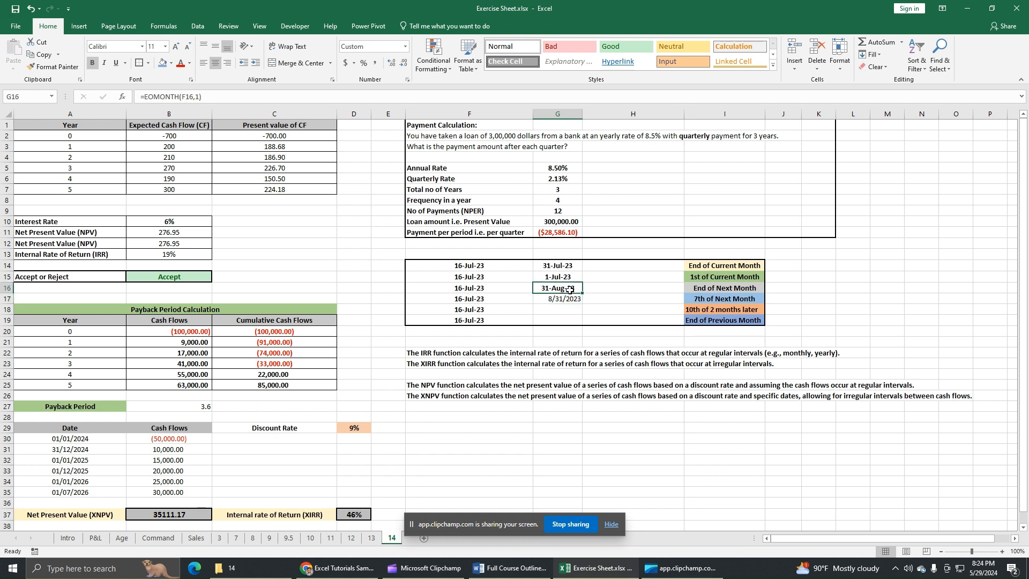
{"action": "left_click", "coordinate": [54, 67]}
{"action": "left_click_drag", "start_coordinate": [568, 299], "coordinate": [571, 321]}
{"action": "left_click", "coordinate": [572, 310]}
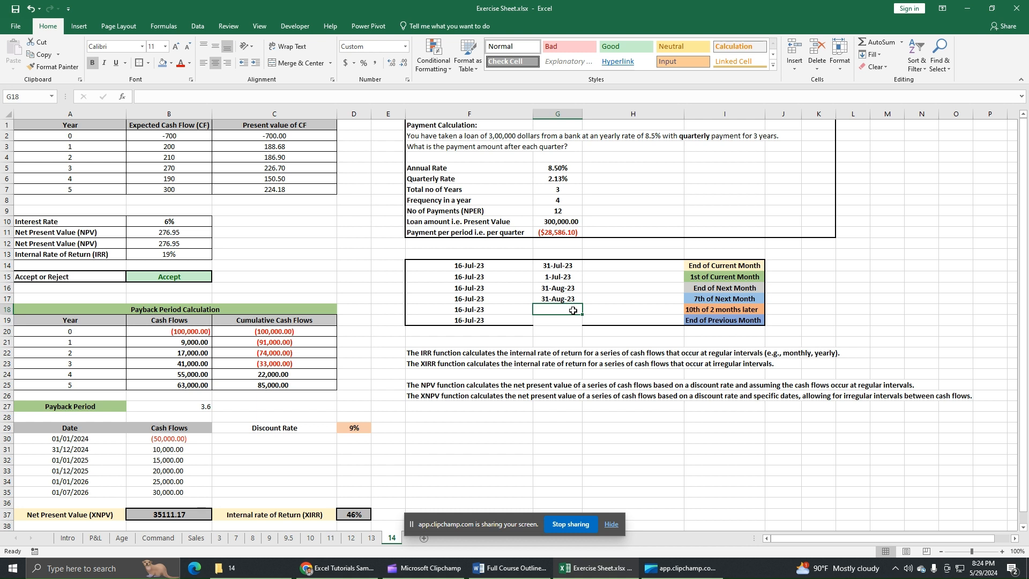
Step: Extend the G17 formula for the "7th of Next Month" row to =EOMONTH(F17,1)-23
{"action": "left_click", "coordinate": [576, 294]}
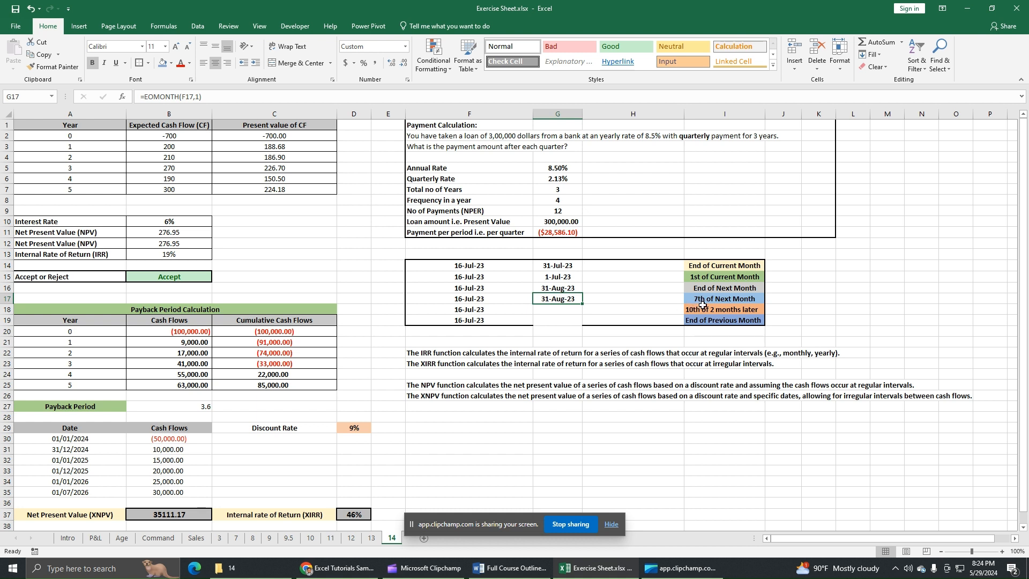
{"action": "left_click", "coordinate": [229, 94]}
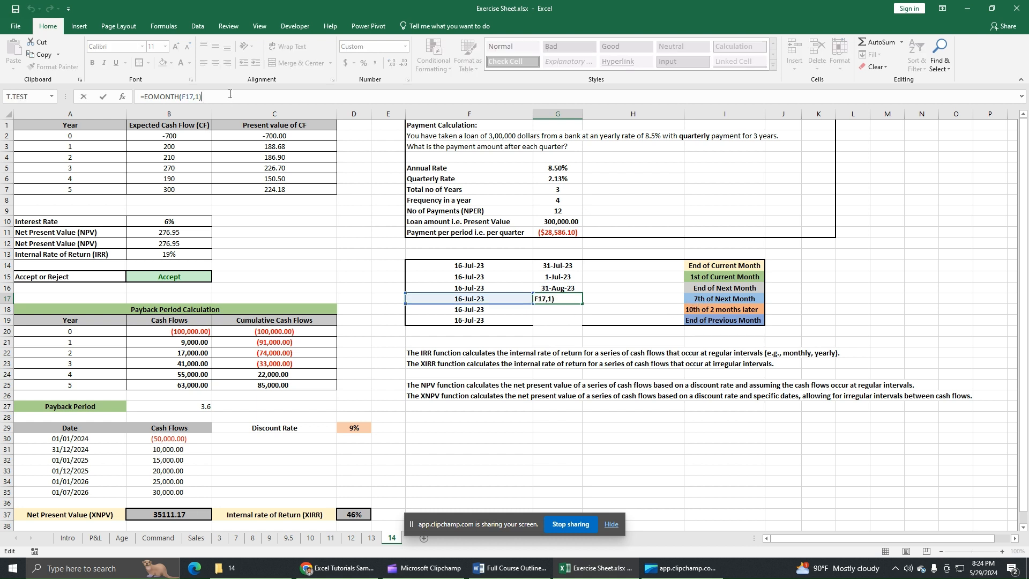
{"action": "type", "text": "-23"}
{"action": "key", "text": "Return"}
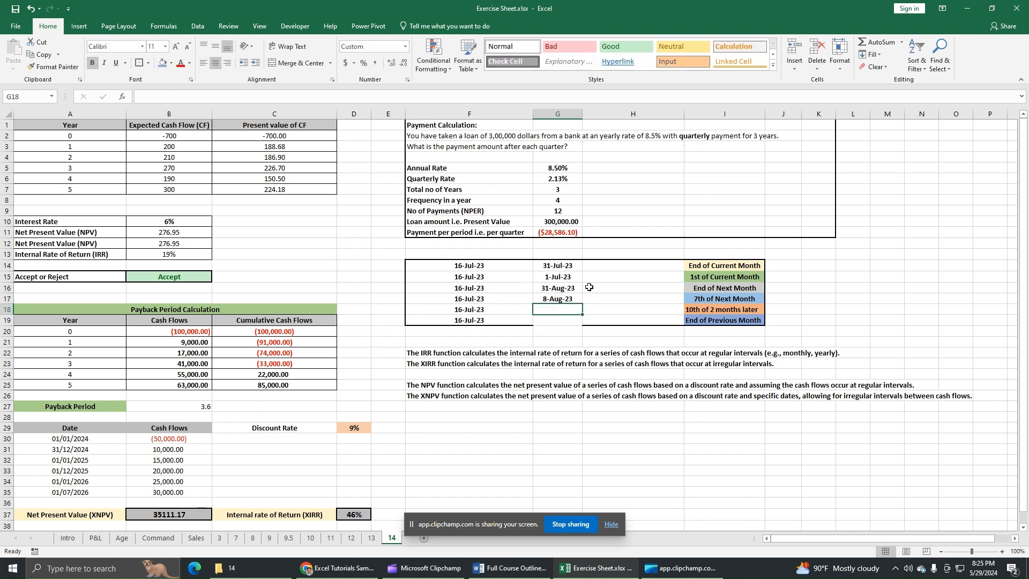
Step: Correct the G17 formula to =EOMONTH(F17,1)-24 so it returns the 7th of the next month
{"action": "left_click", "coordinate": [575, 299]}
{"action": "left_click", "coordinate": [222, 96]}
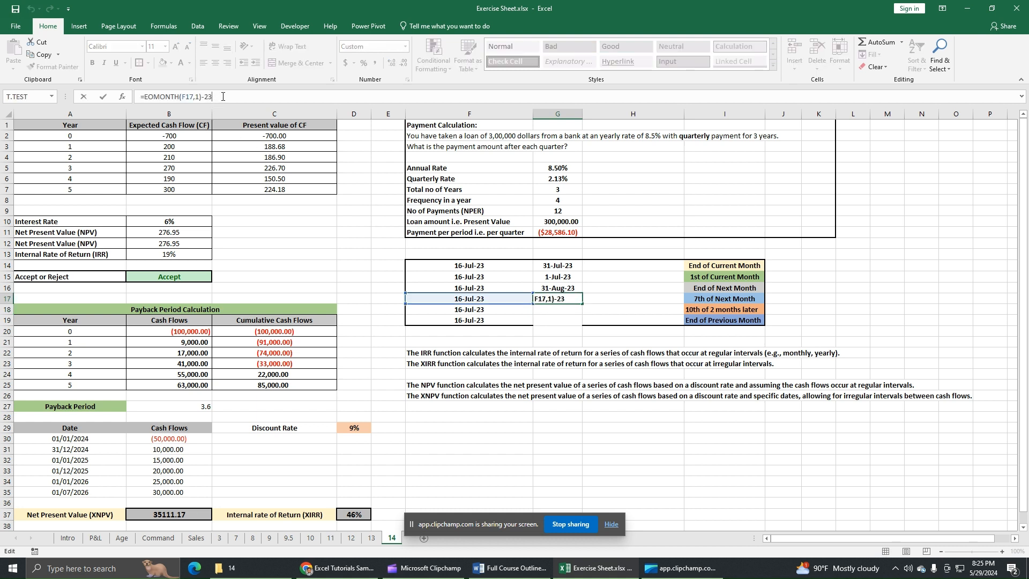
{"action": "key", "text": "BackSpace"}
{"action": "key", "text": "Return"}
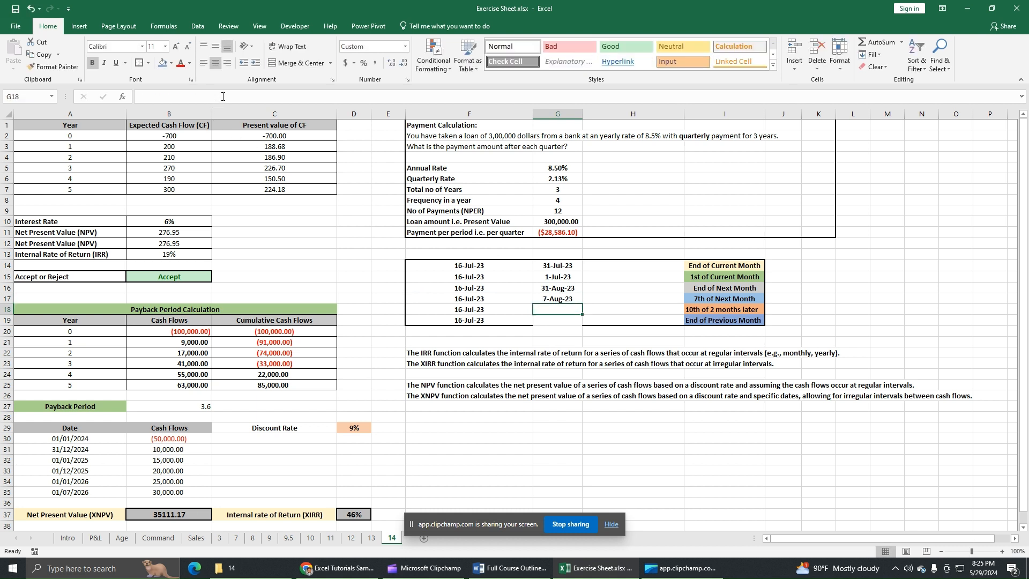
{"action": "left_click", "coordinate": [547, 299]}
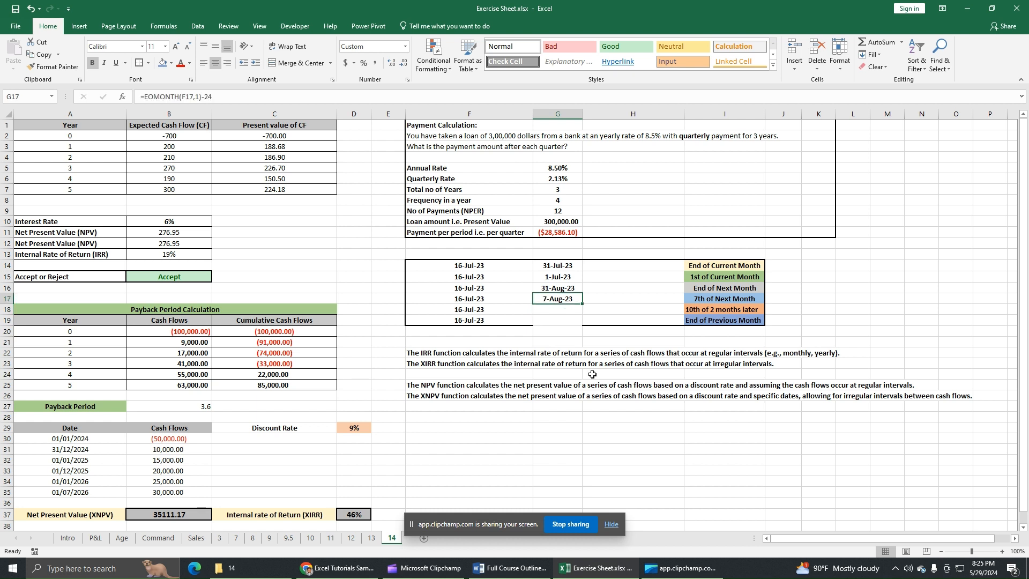
Step: Enter the formula =EOMONTH(F18,2) in G18 for the "10th of 2 months later" row
{"action": "left_click", "coordinate": [573, 311]}
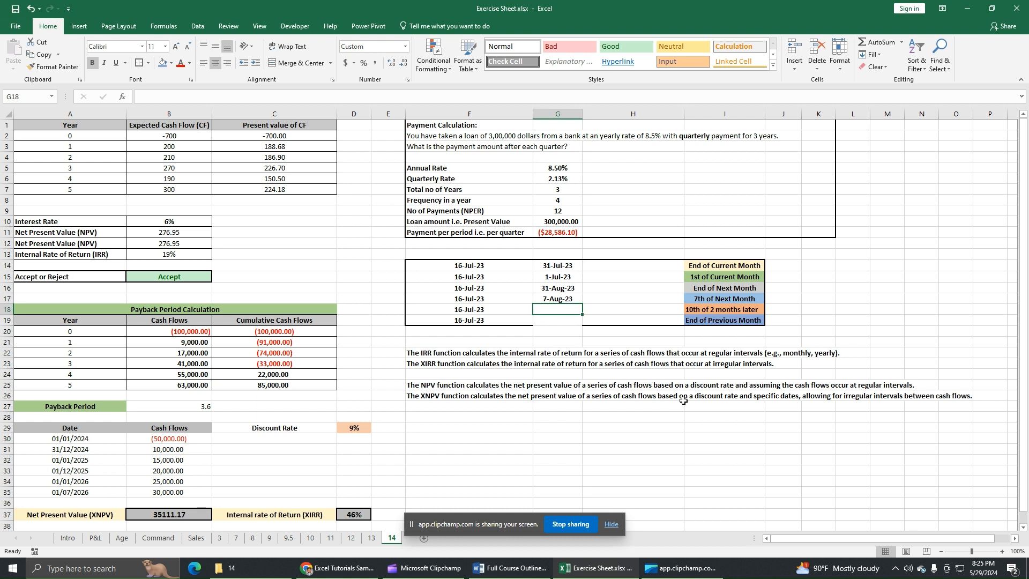
{"action": "type", "text": "=eo"}
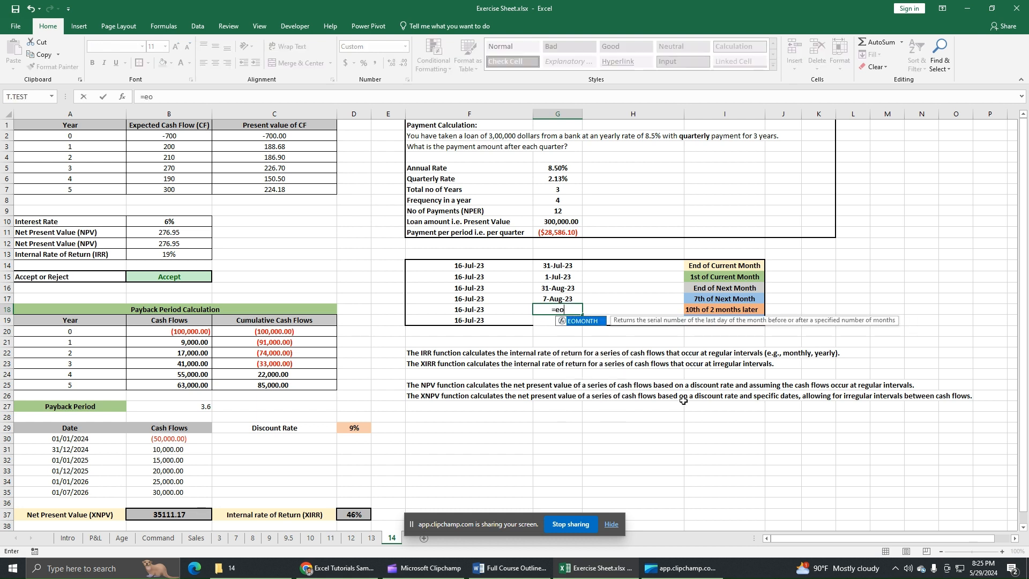
{"action": "double_click", "coordinate": [588, 323]}
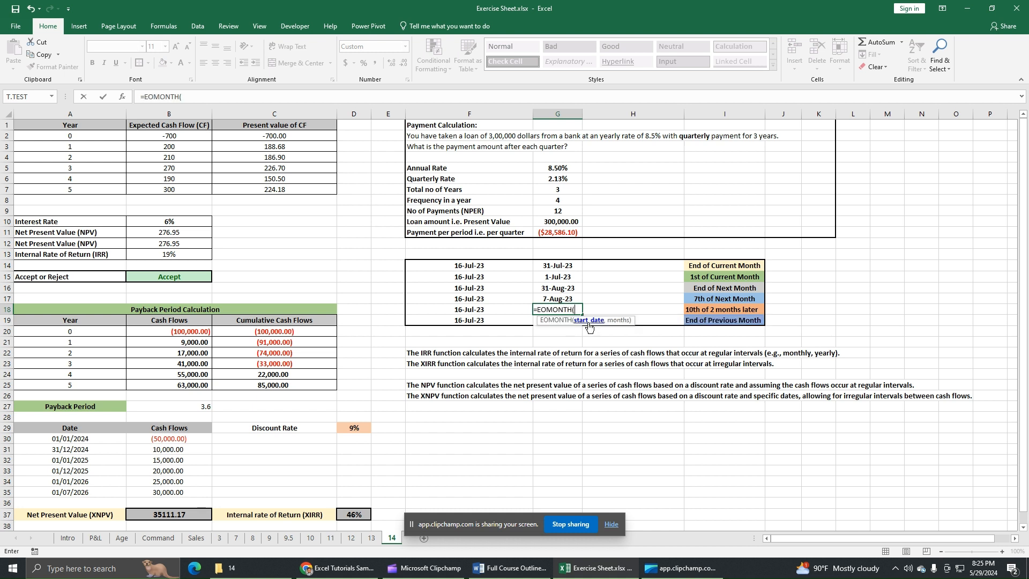
{"action": "left_click", "coordinate": [479, 309]}
{"action": "type", "text": ","}
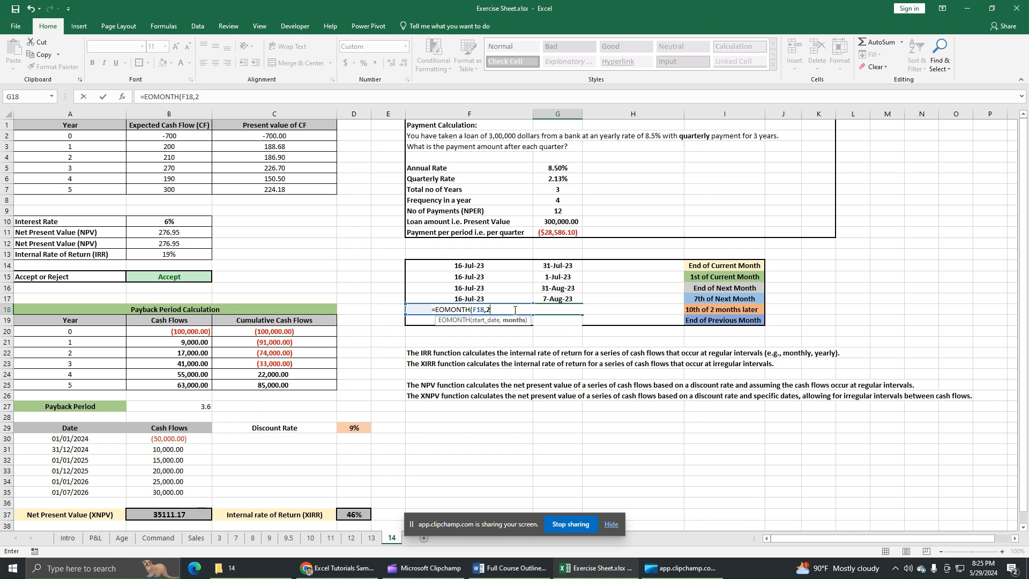
{"action": "type", "text": "2)"}
{"action": "key", "text": "Return"}
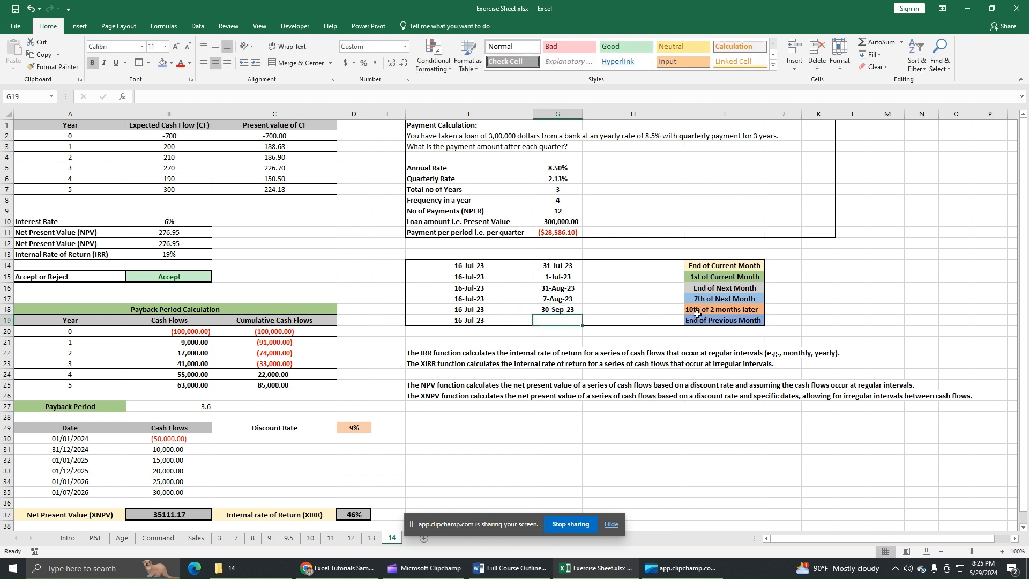
Step: Extend the G18 formula to =EOMONTH(F18,2)-20 so it returns the 10th of the month two months later
{"action": "left_click", "coordinate": [564, 311]}
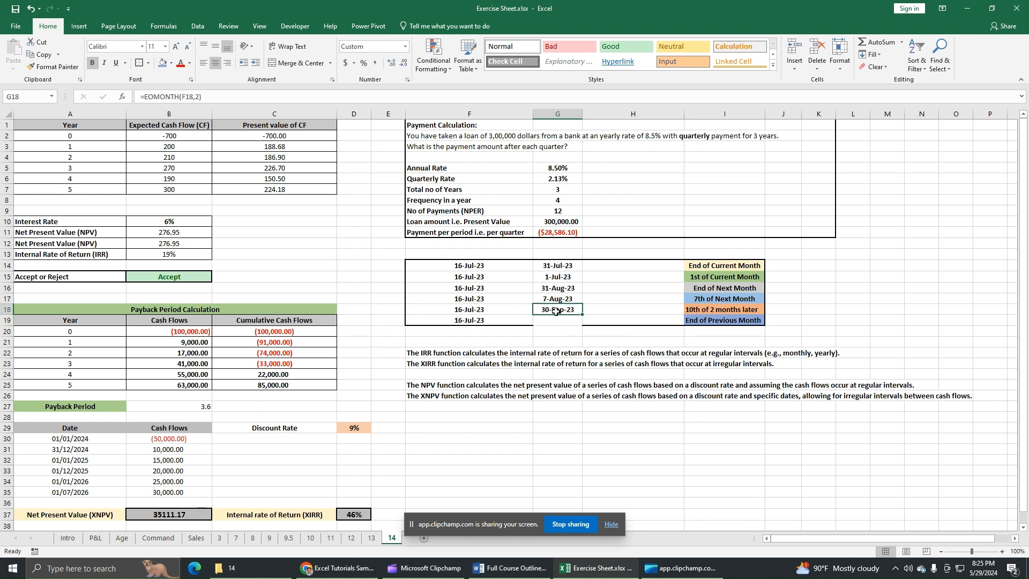
{"action": "left_click", "coordinate": [211, 98]}
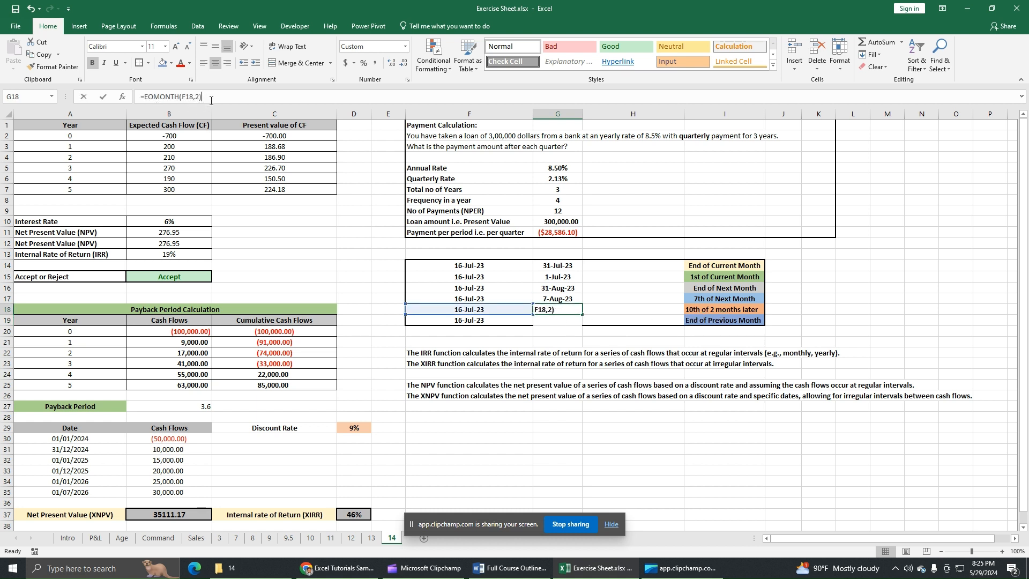
{"action": "type", "text": "-20"}
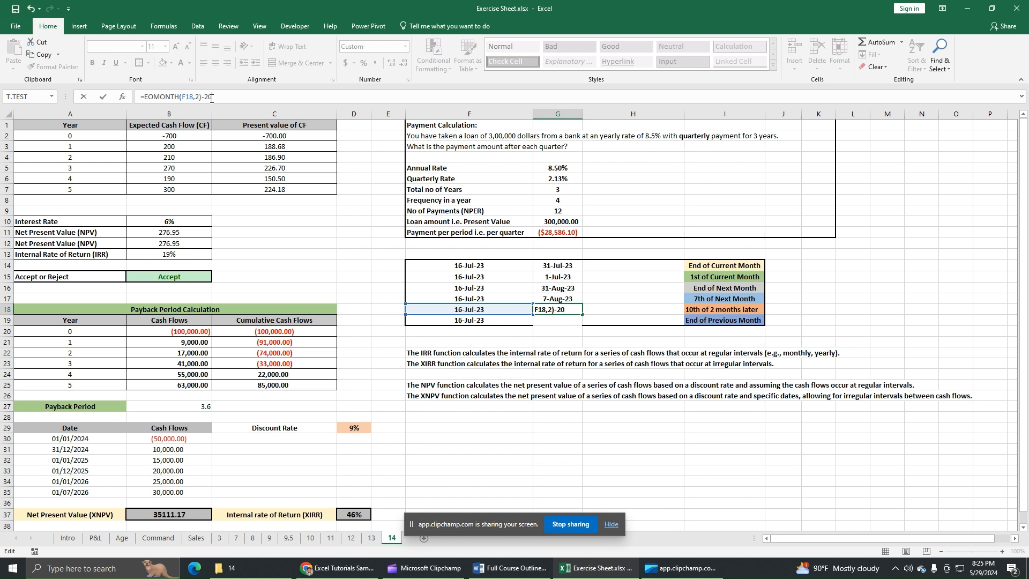
{"action": "key", "text": "Return"}
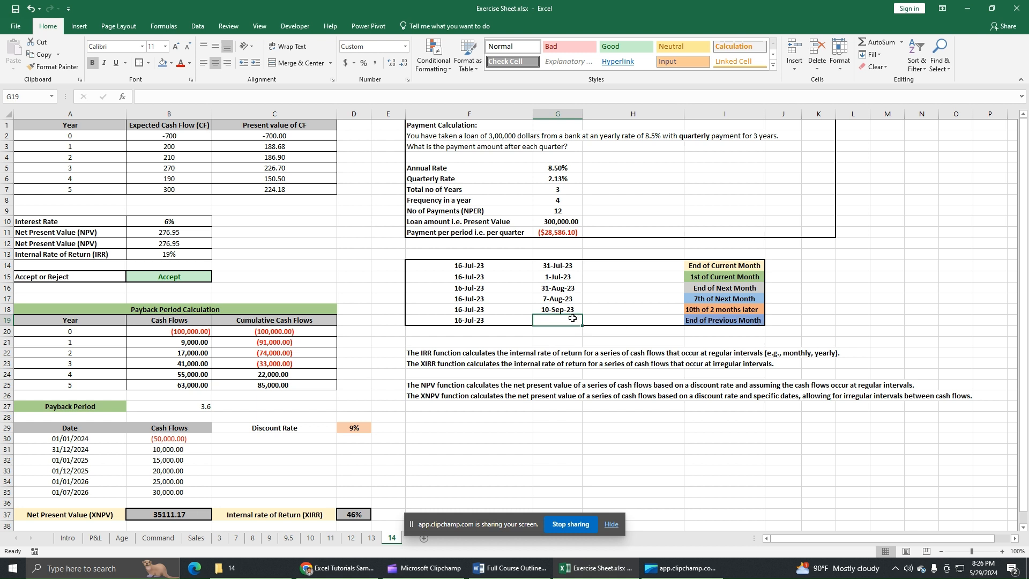
Step: Calculate the end of the previous month in G19 with the formula =EOMONTH(F19,-1)
{"action": "type", "text": "="}
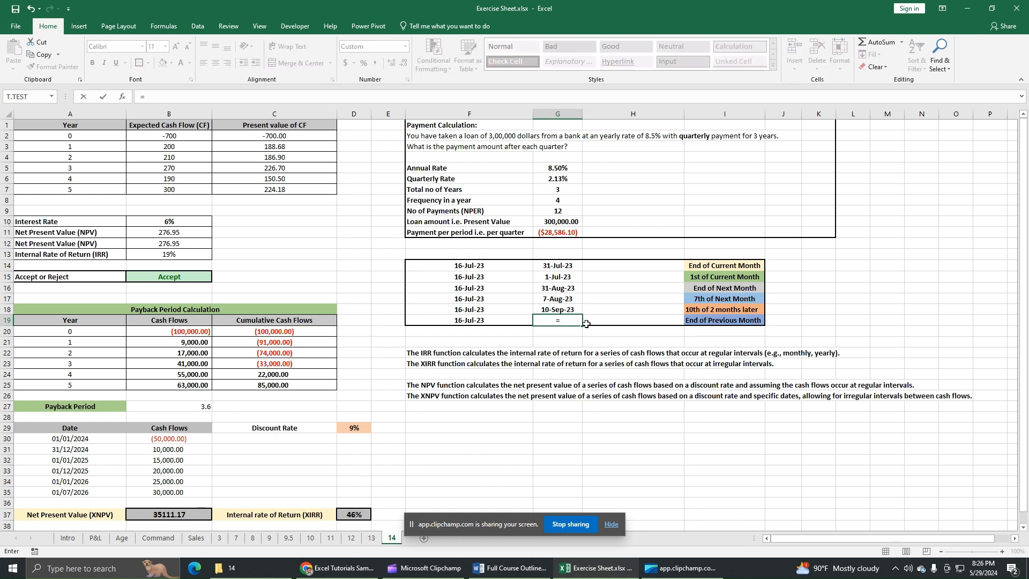
{"action": "type", "text": "eo"}
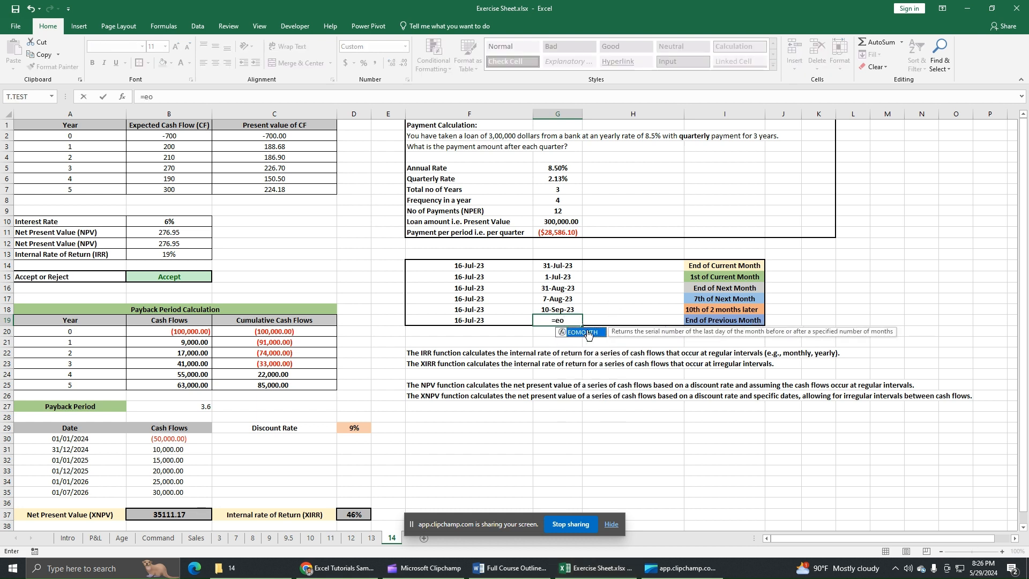
{"action": "double_click", "coordinate": [588, 331]}
{"action": "left_click", "coordinate": [484, 318]}
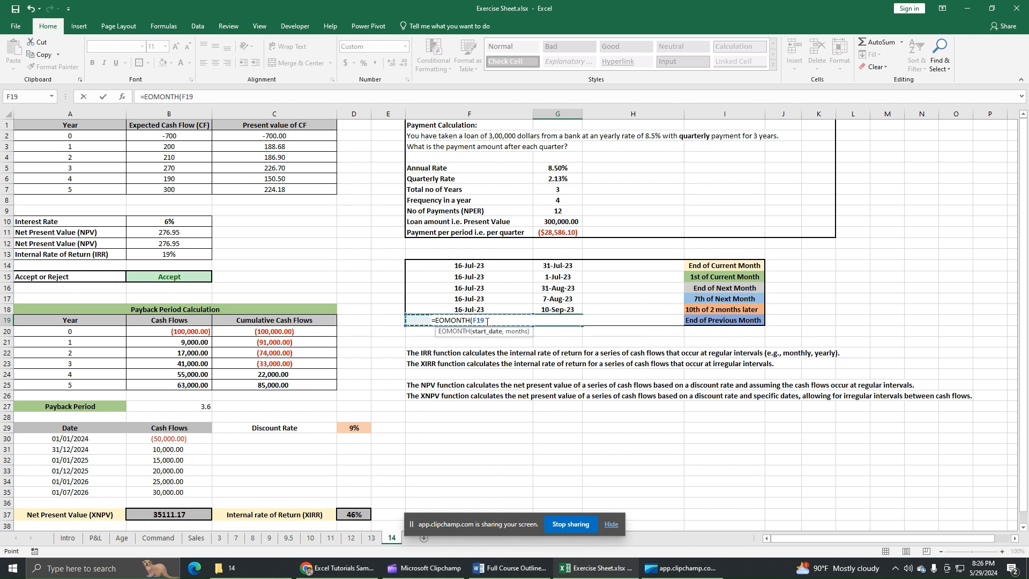
{"action": "type", "text": ",-1"}
{"action": "type", "text": ")"}
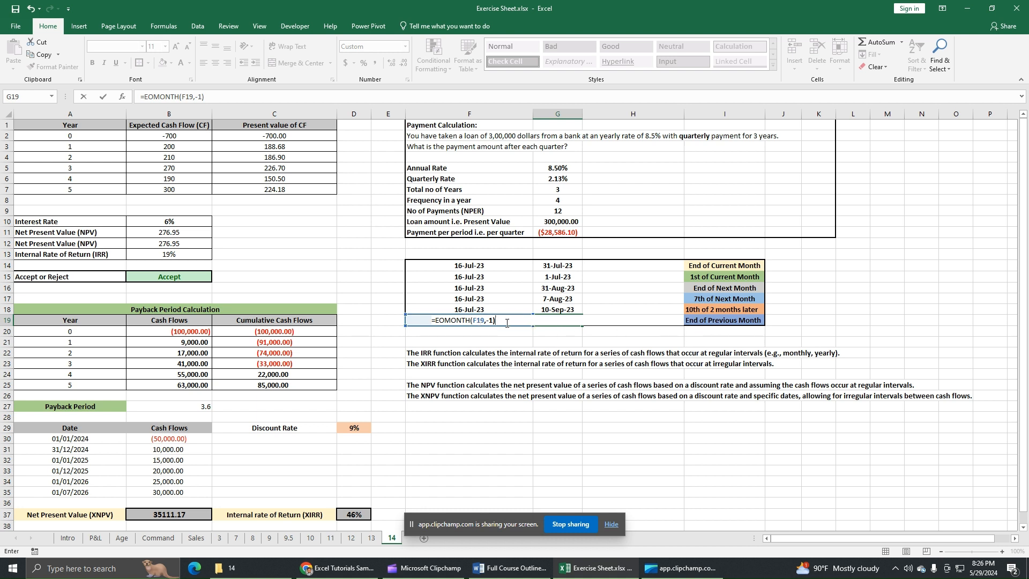
{"action": "key", "text": "Return"}
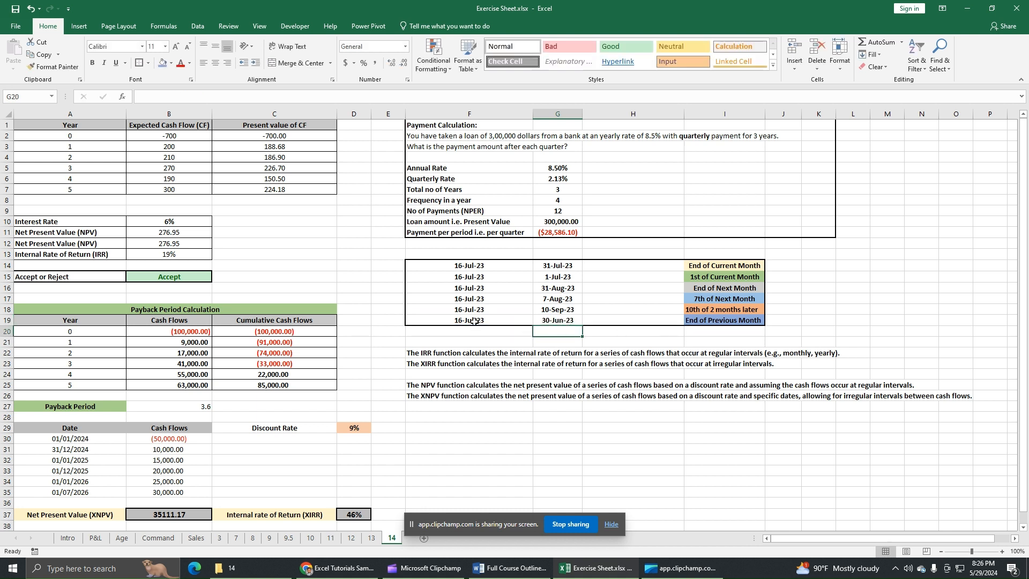
{"action": "left_click", "coordinate": [557, 323]}
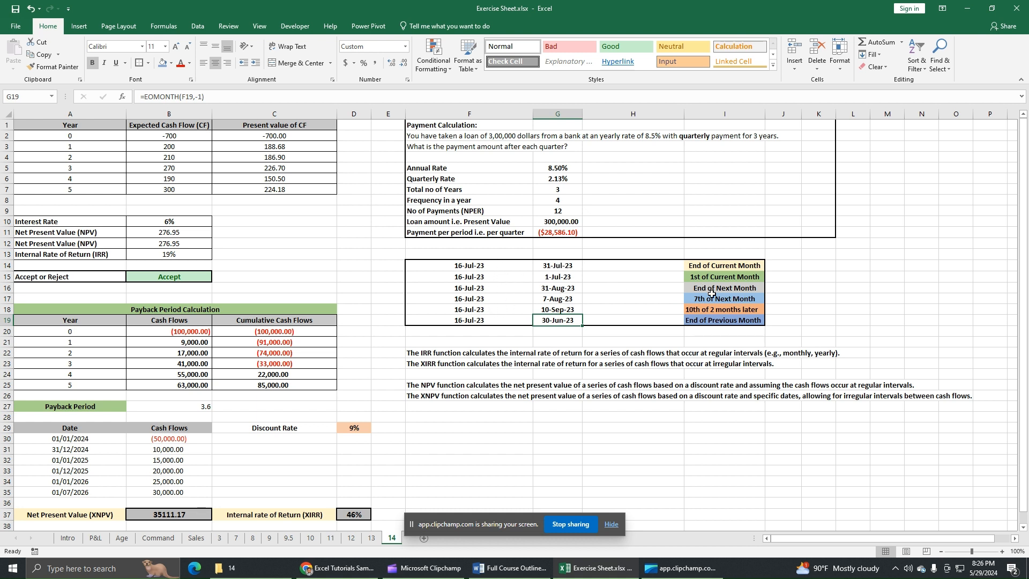
{"action": "left_click", "coordinate": [787, 311]}
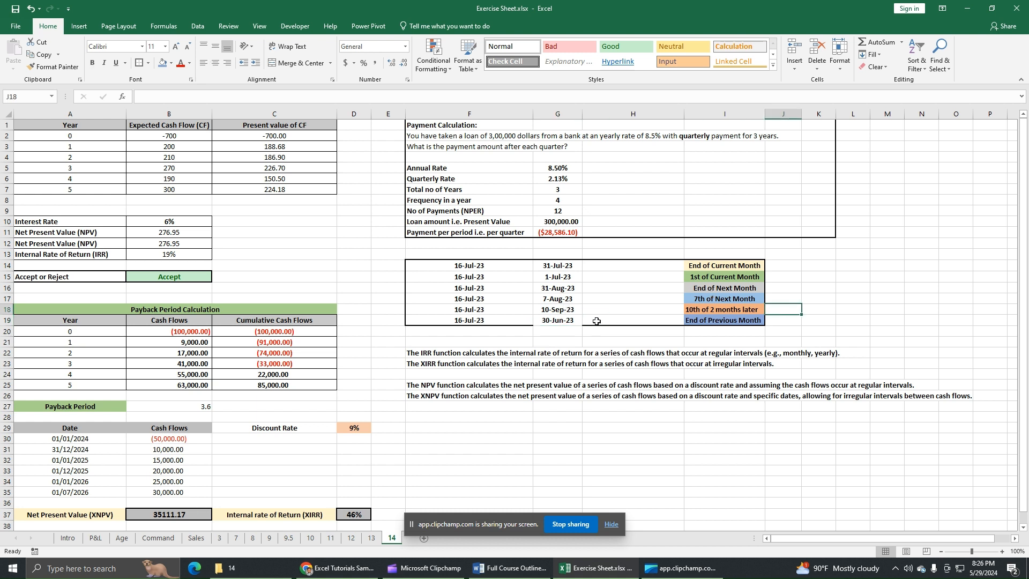